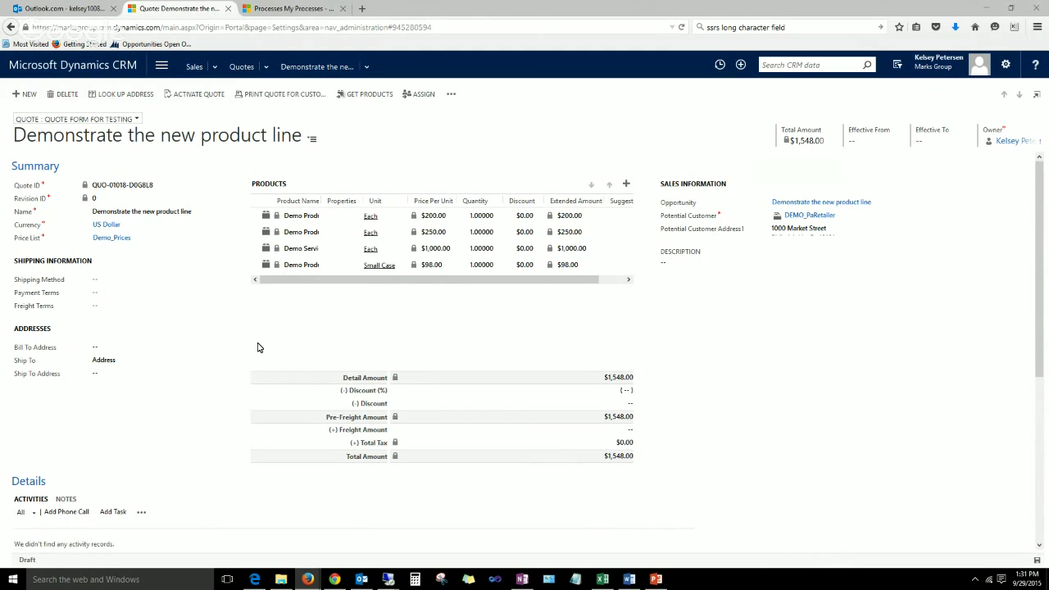
- Switch to the Quote form editor and add the Custom Quote ID field above Quote ID in the Summary section
{"action": "mouse_move", "coordinate": [308, 581]}
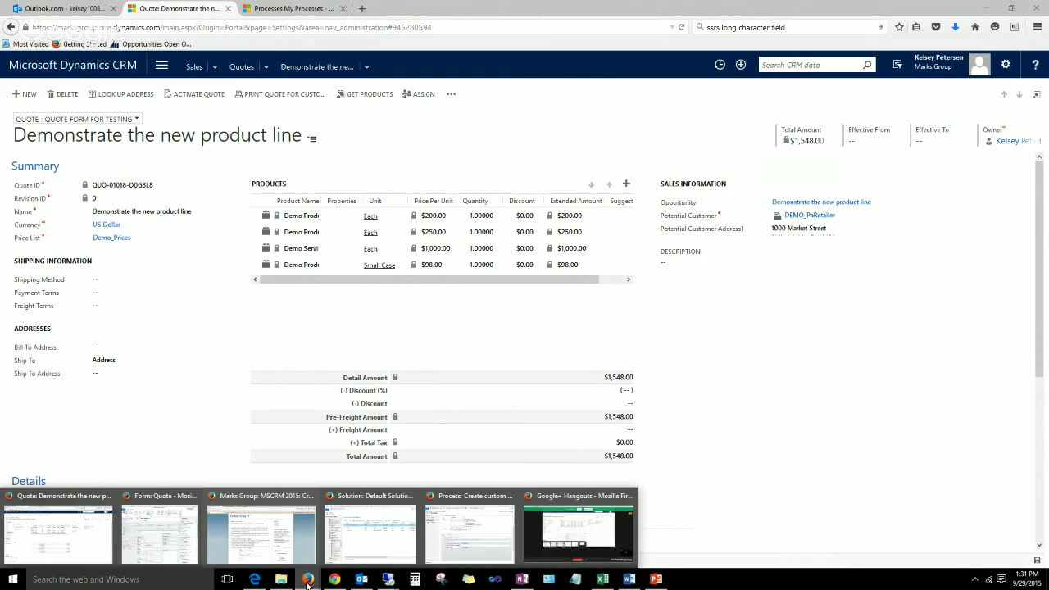
{"action": "left_click", "coordinate": [163, 533]}
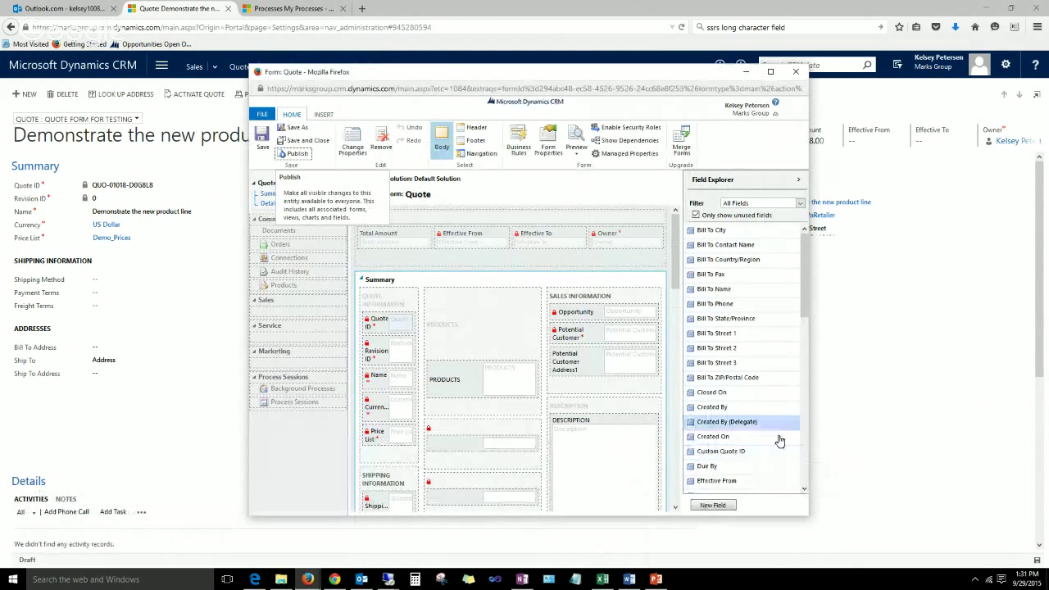
{"action": "left_click_drag", "start_coordinate": [759, 453], "coordinate": [418, 328]}
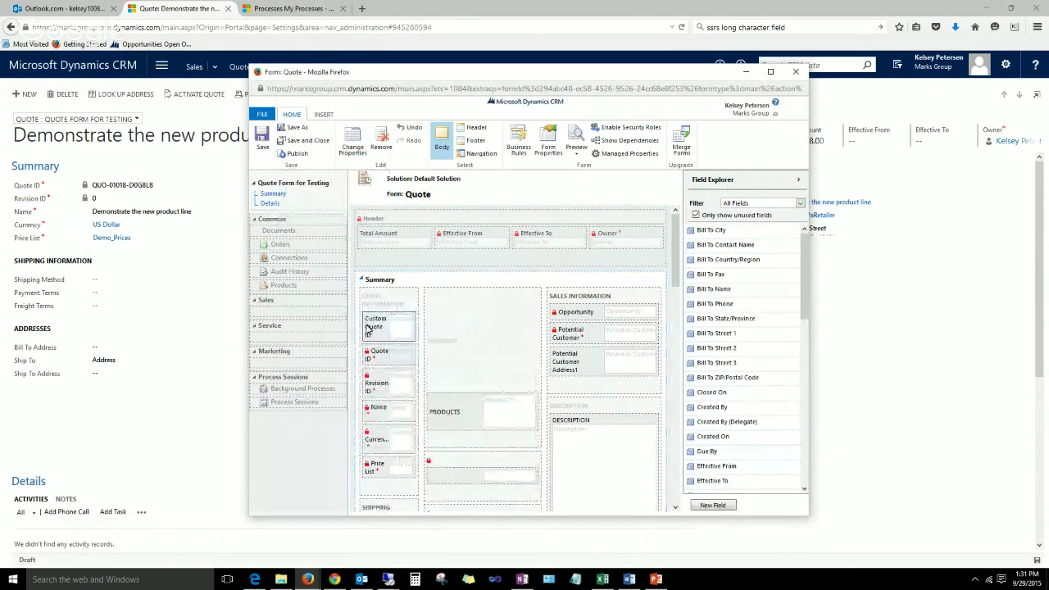
- Review the Custom Quote ID field's details and definition without changing them, and publish the Quote form
{"action": "double_click", "coordinate": [382, 328]}
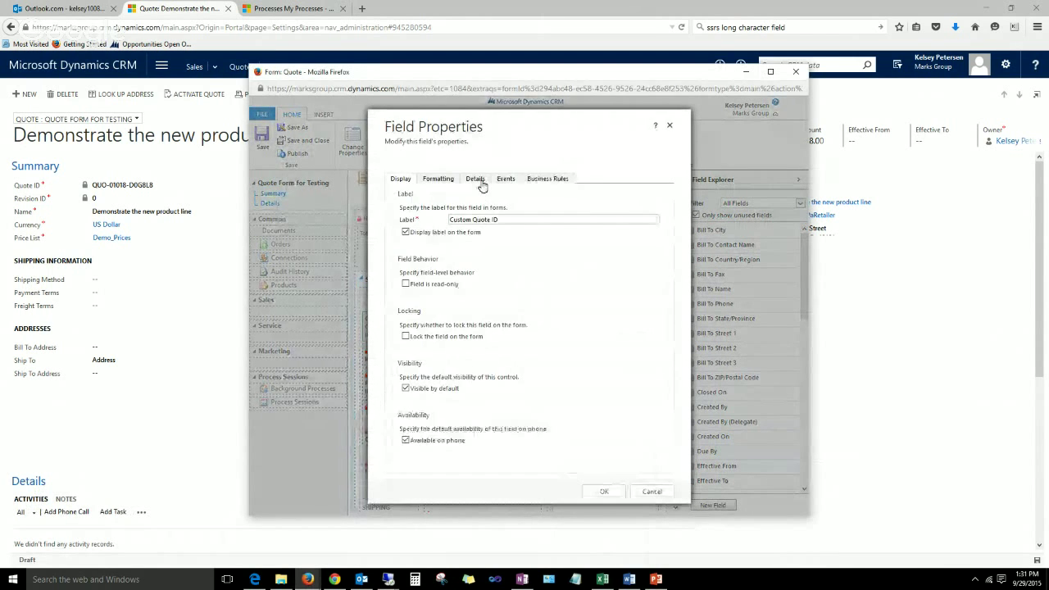
{"action": "left_click", "coordinate": [477, 180]}
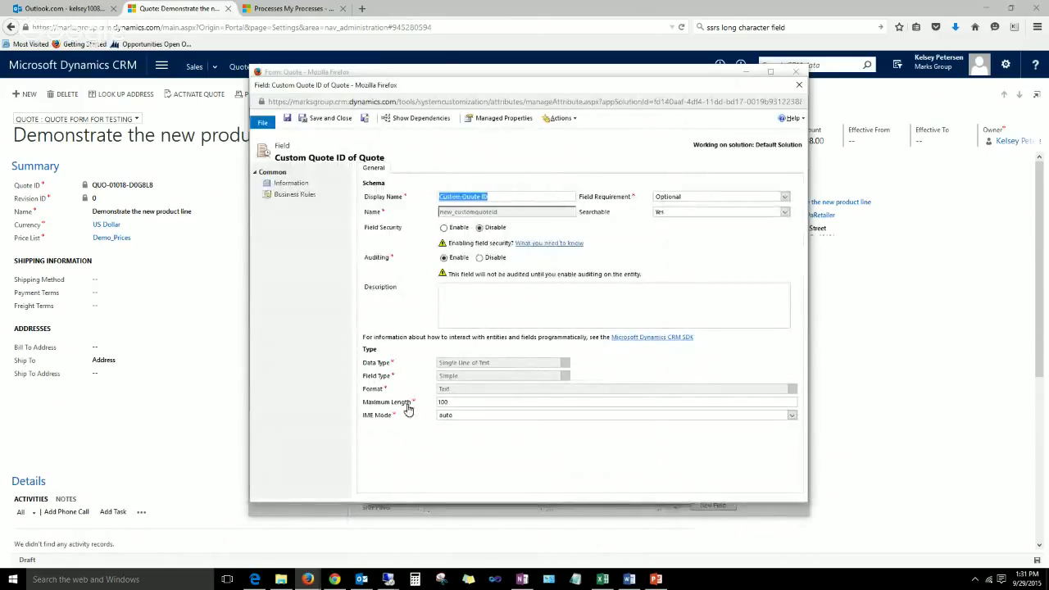
{"action": "left_click", "coordinate": [319, 118]}
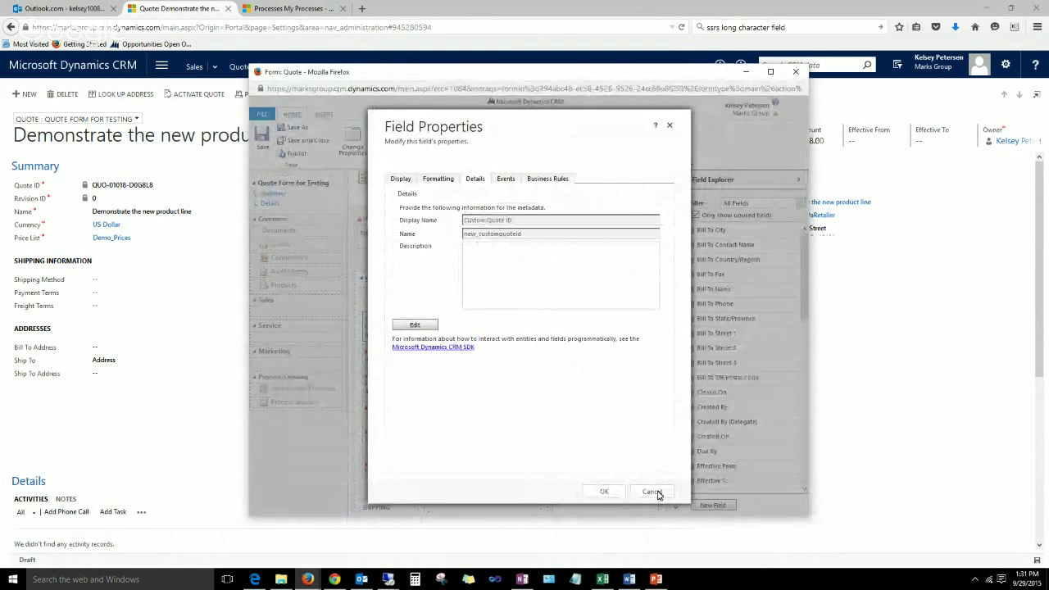
{"action": "left_click", "coordinate": [657, 492]}
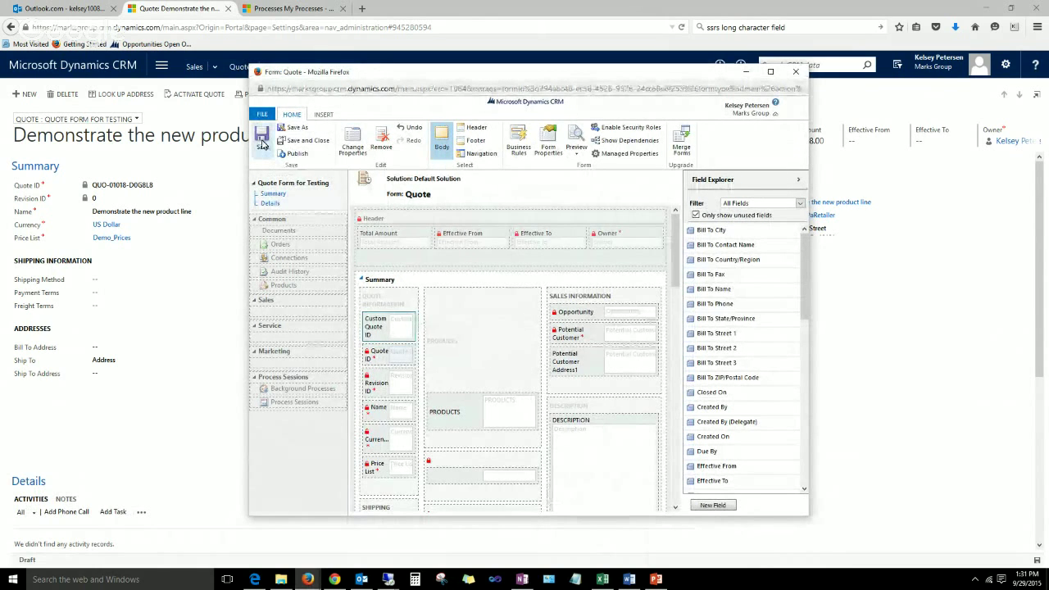
{"action": "left_click", "coordinate": [297, 154]}
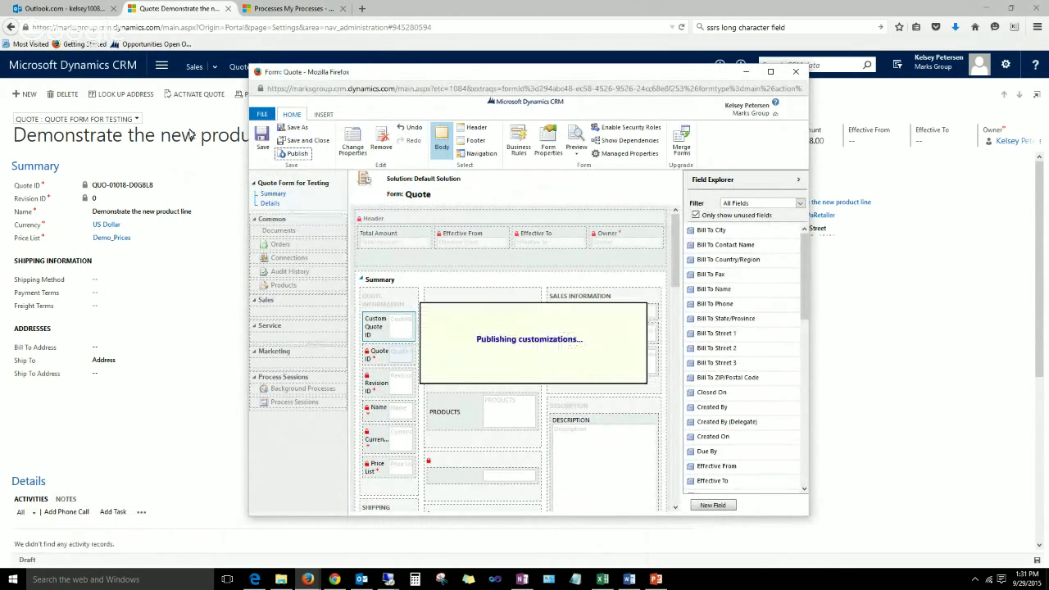
- Open the Demo Quote Number record from the auto numbering definitions in the CRM settings
{"action": "left_click", "coordinate": [254, 10]}
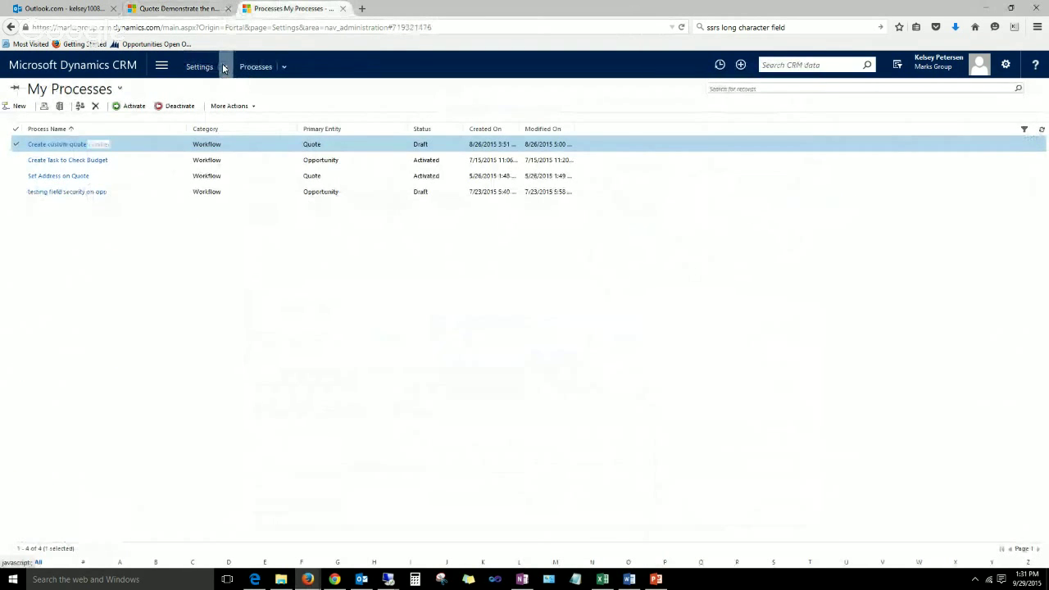
{"action": "left_click", "coordinate": [224, 68]}
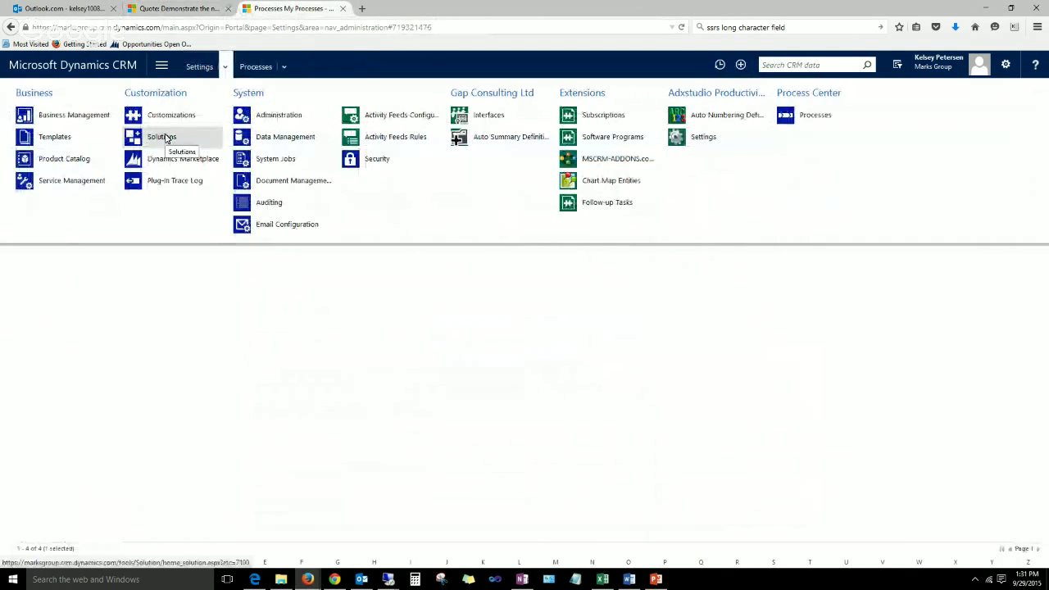
{"action": "left_click", "coordinate": [167, 69]}
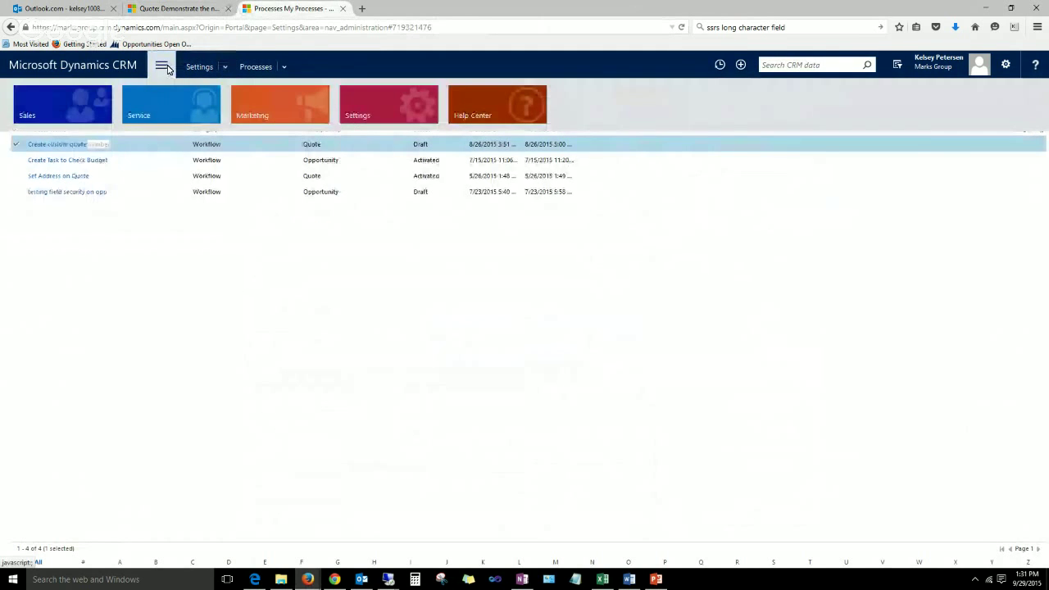
{"action": "left_click", "coordinate": [395, 107]}
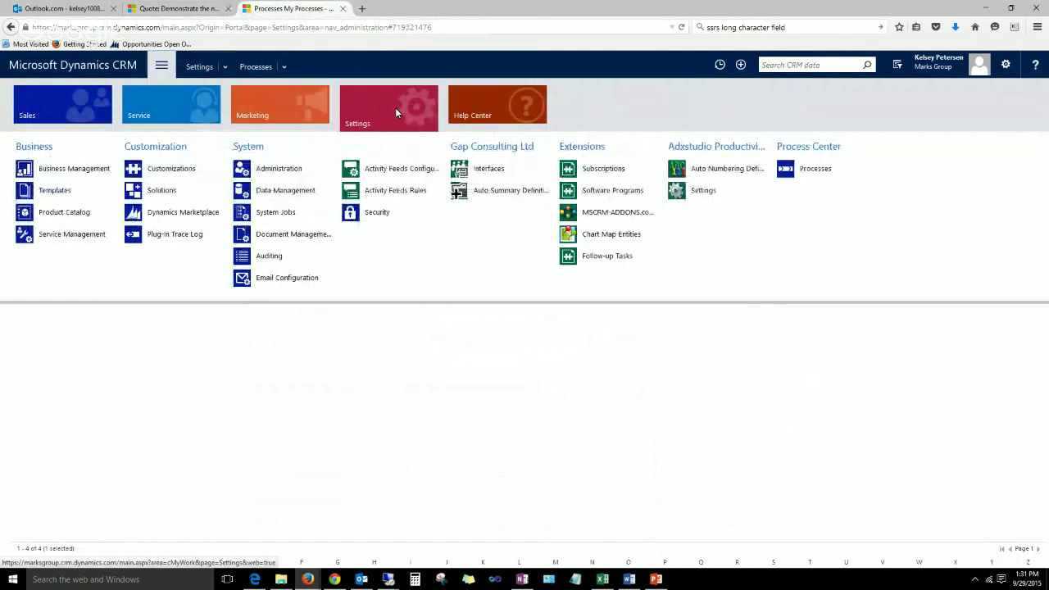
{"action": "left_click", "coordinate": [728, 170]}
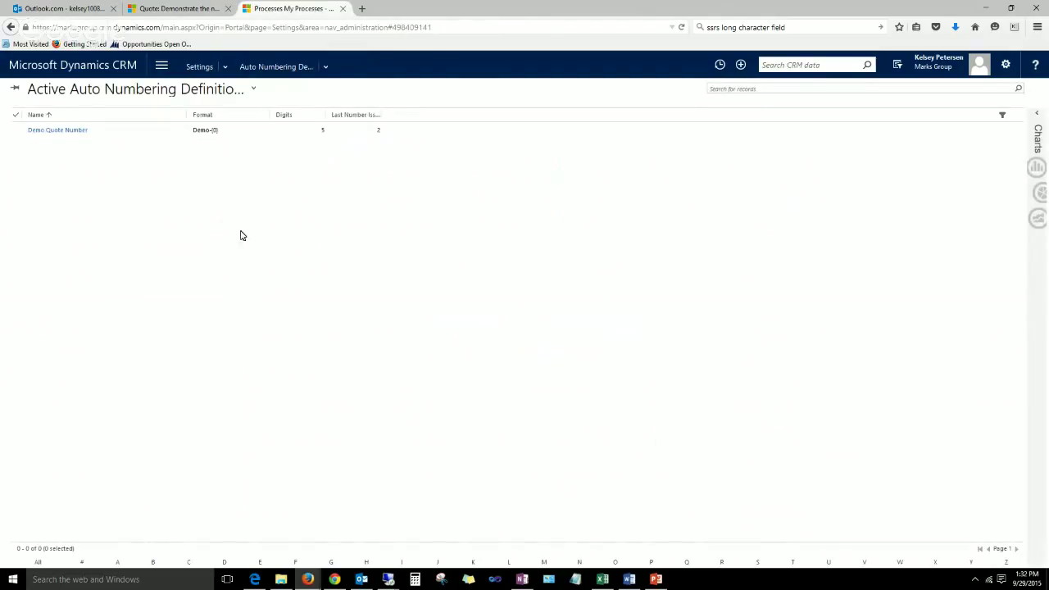
{"action": "double_click", "coordinate": [155, 165]}
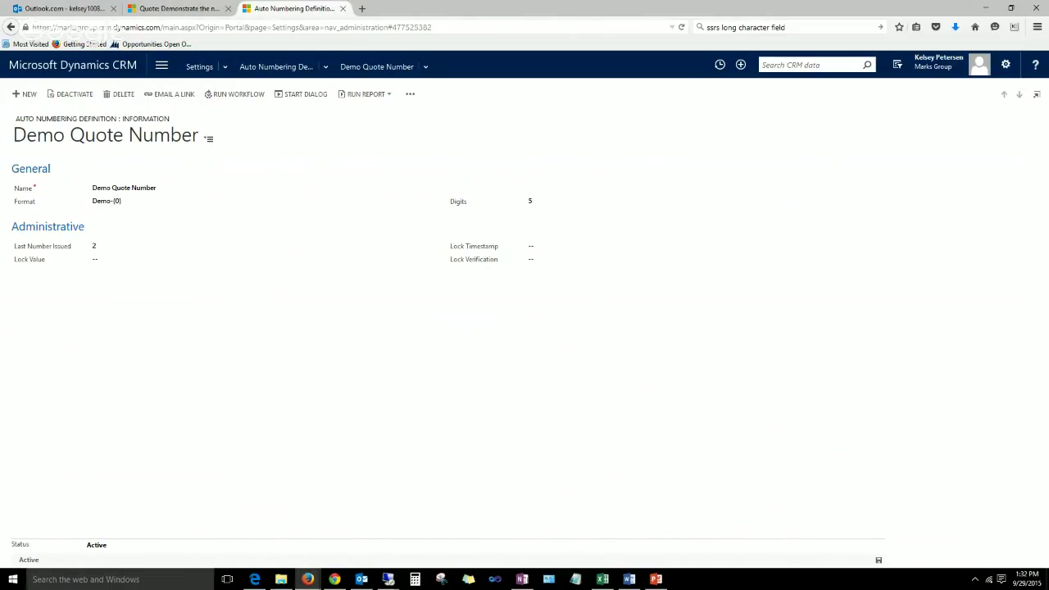
- Enlarge the page zoom to 150% and set the Digits value of the Demo Quote Number definition to 5
{"action": "left_click", "coordinate": [1037, 28]}
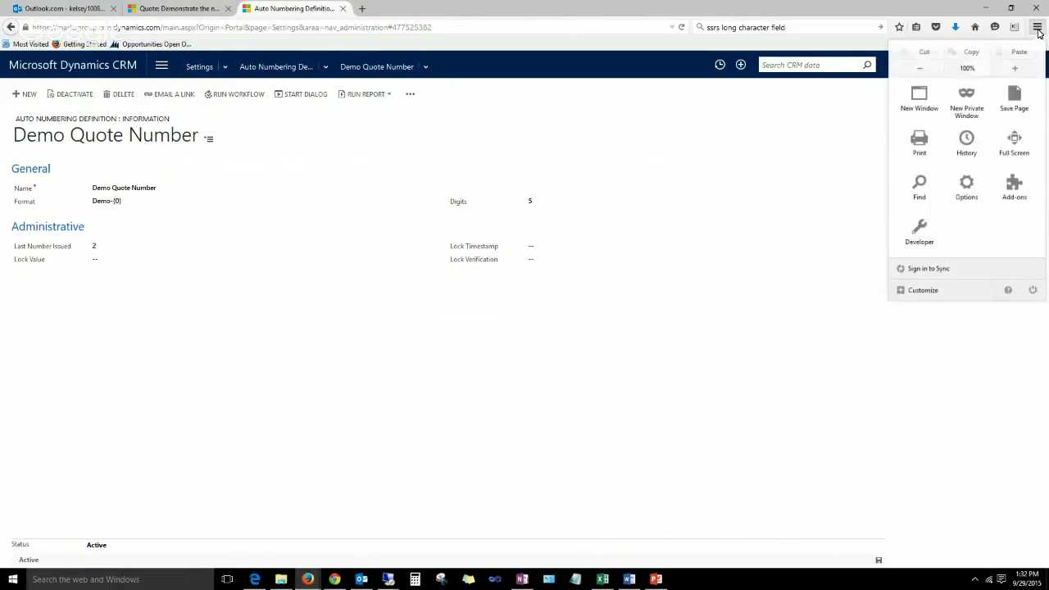
{"action": "left_click", "coordinate": [1018, 71]}
{"action": "left_click", "coordinate": [1018, 70]}
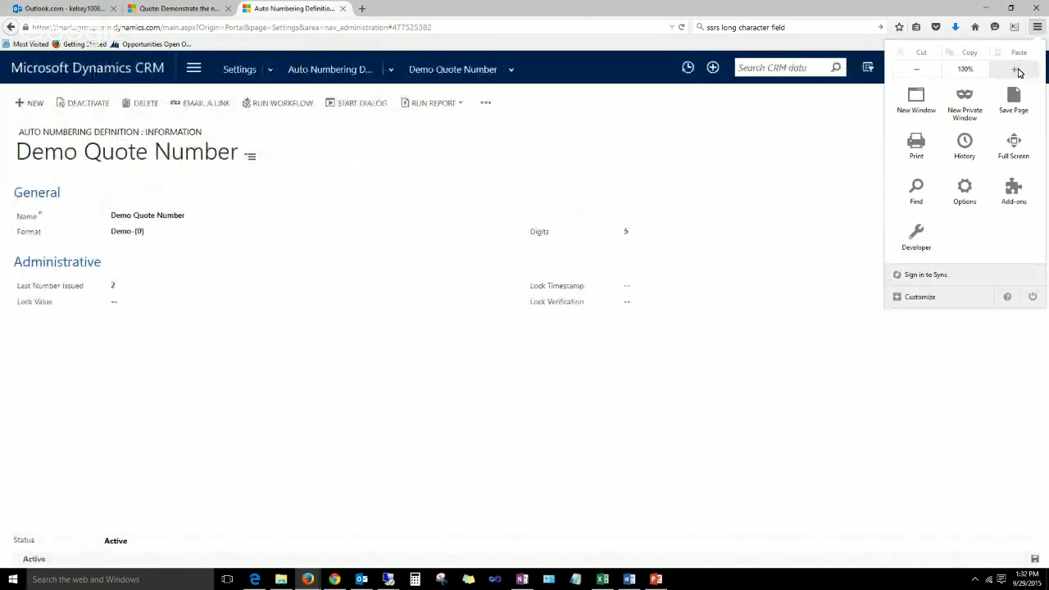
{"action": "left_click", "coordinate": [1019, 70]}
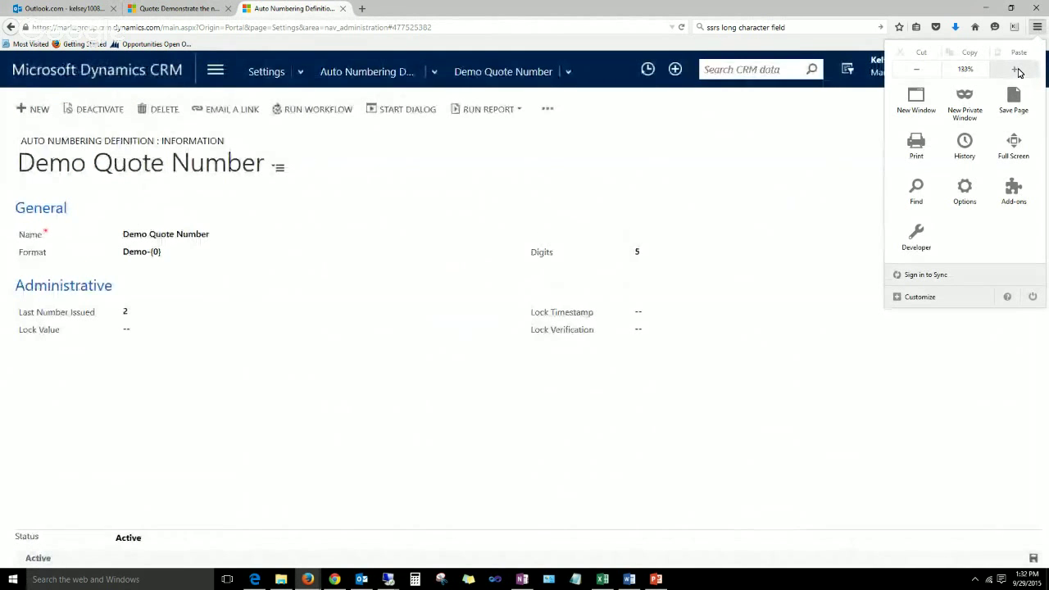
{"action": "left_click", "coordinate": [1018, 71]}
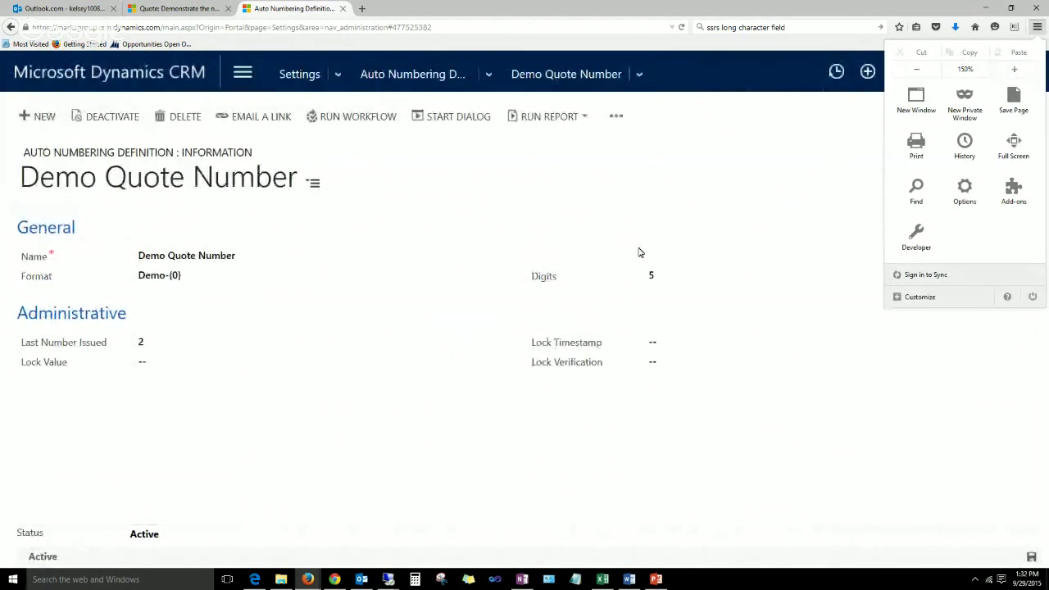
{"action": "left_click", "coordinate": [539, 197]}
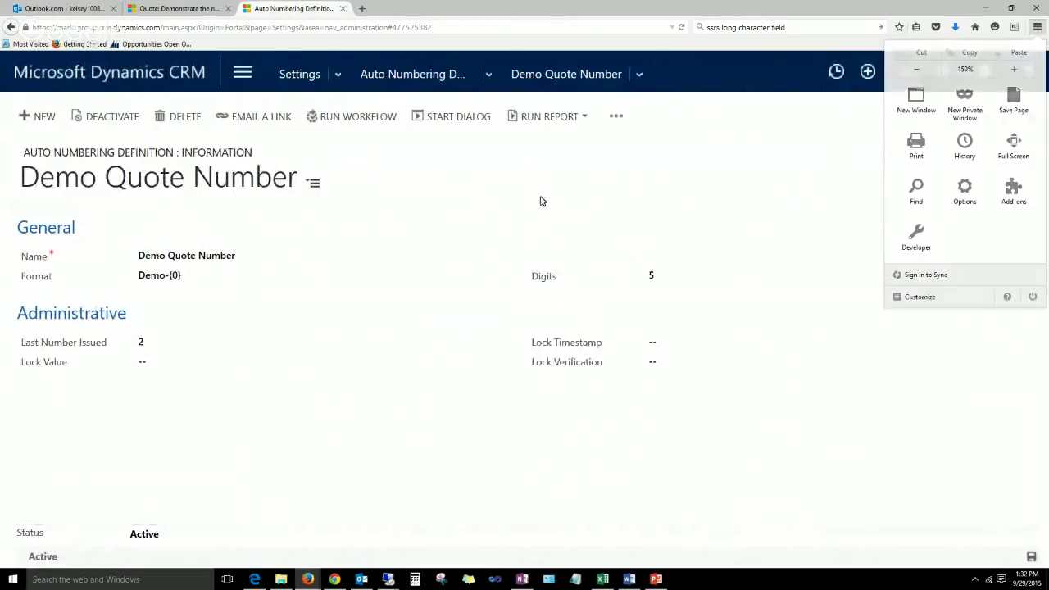
{"action": "left_click", "coordinate": [675, 279]}
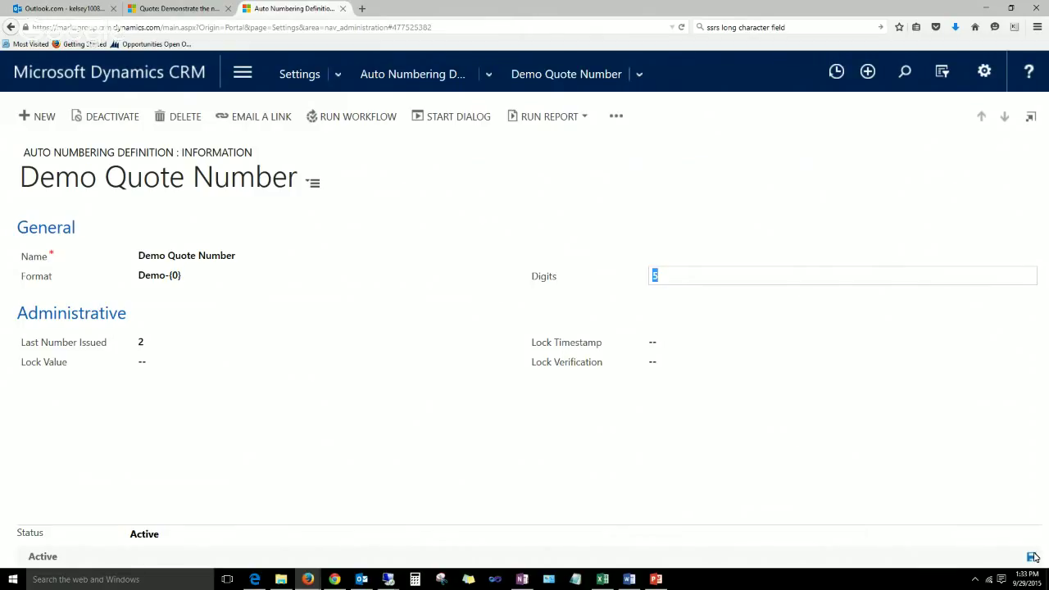
{"action": "type", "text": "5"}
- Open the list of processes from the CRM settings
{"action": "left_click", "coordinate": [338, 77]}
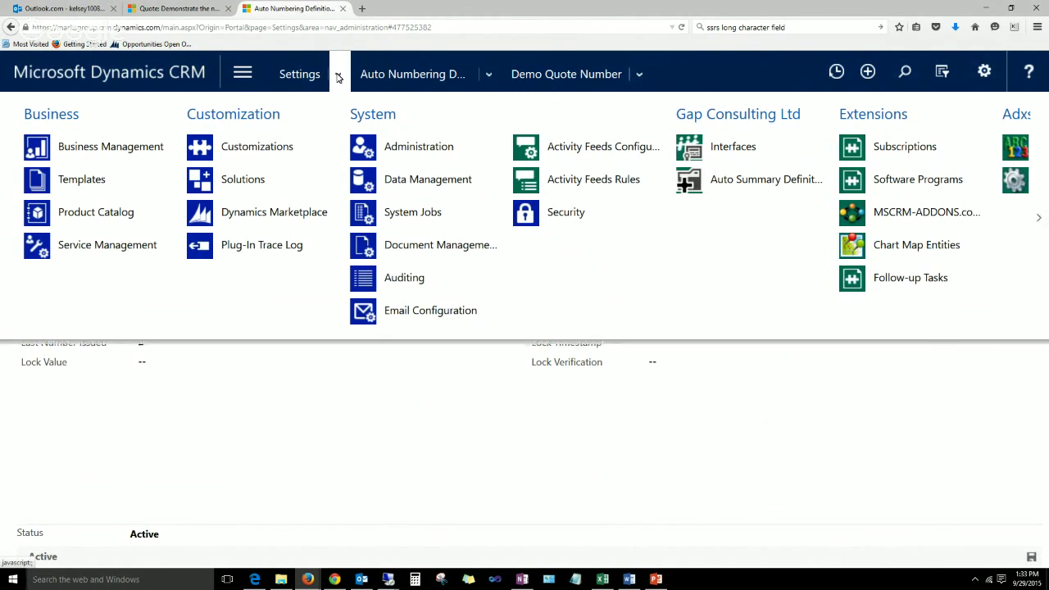
{"action": "scroll", "coordinate": [673, 152], "scroll_direction": "down", "scroll_amount": 3}
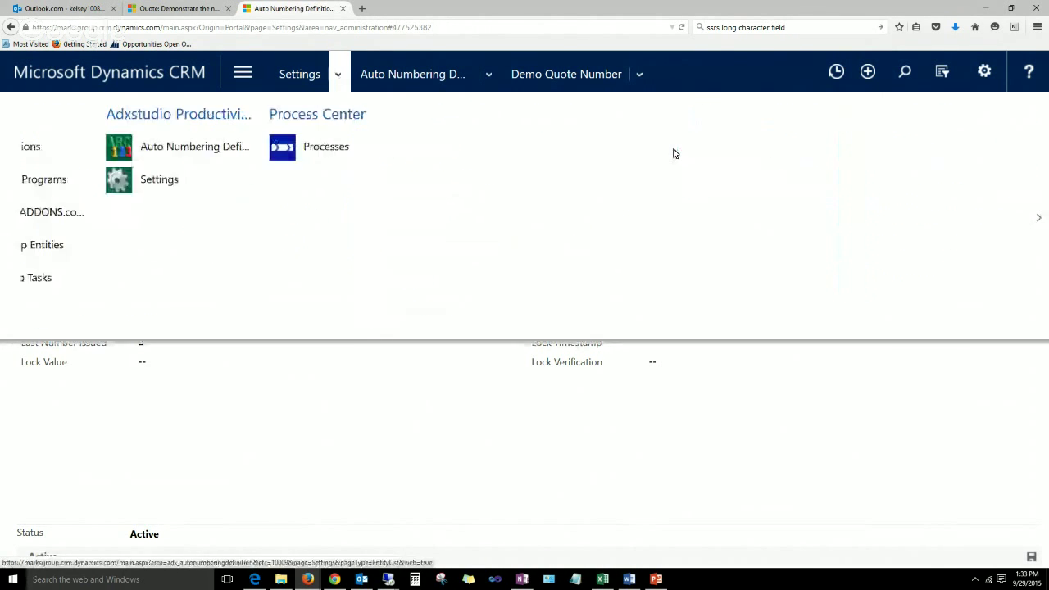
{"action": "left_click", "coordinate": [232, 155]}
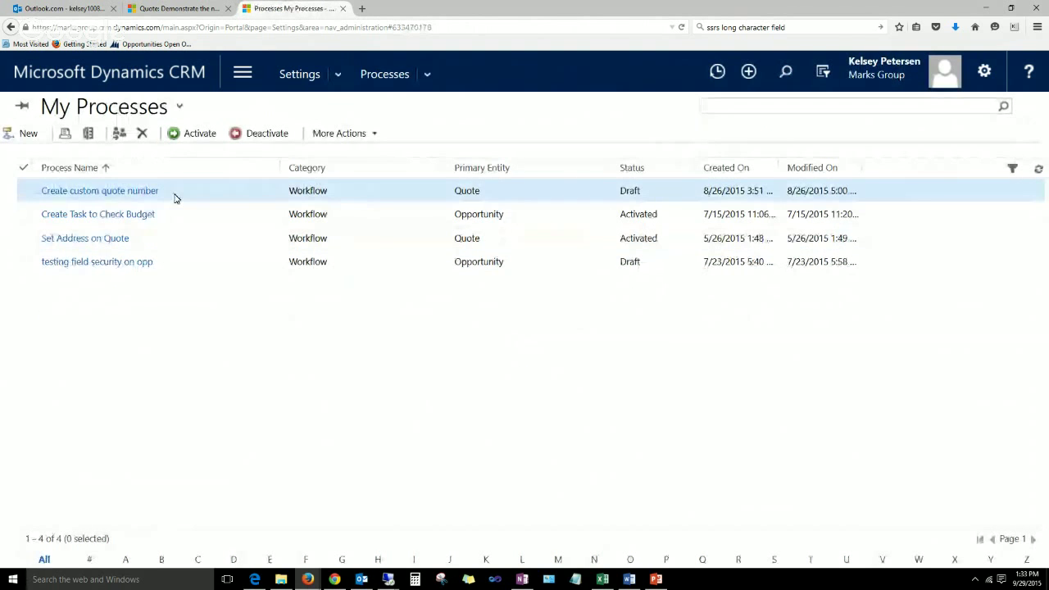
- Create a blank workflow process named "custom quote number" for the Quote entity
{"action": "left_click", "coordinate": [29, 134]}
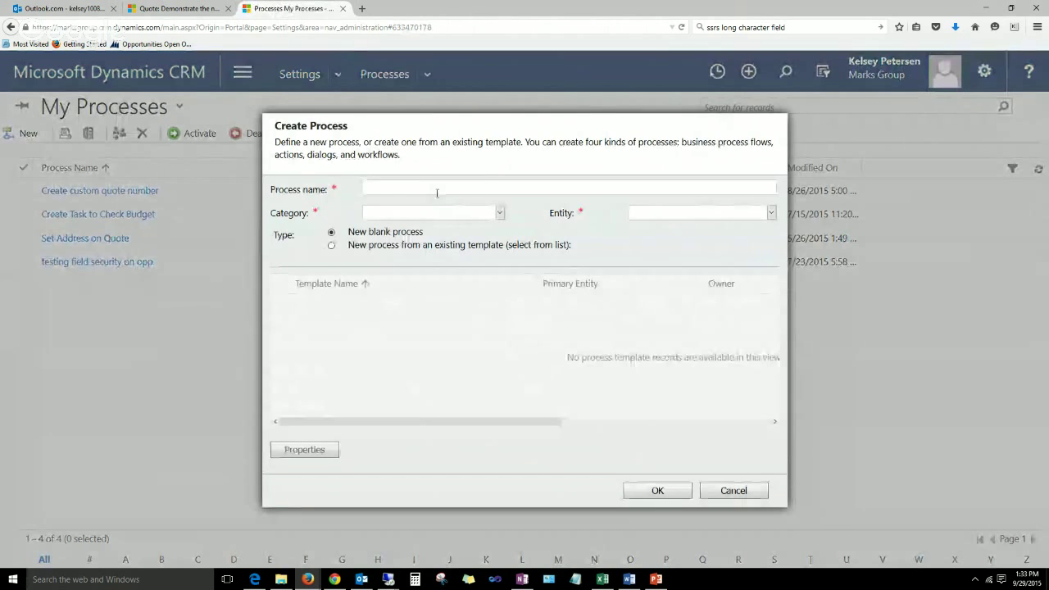
{"action": "left_click", "coordinate": [437, 193]}
{"action": "type", "text": "custom quote number"}
{"action": "key", "text": "Tab"}
{"action": "key", "text": "w"}
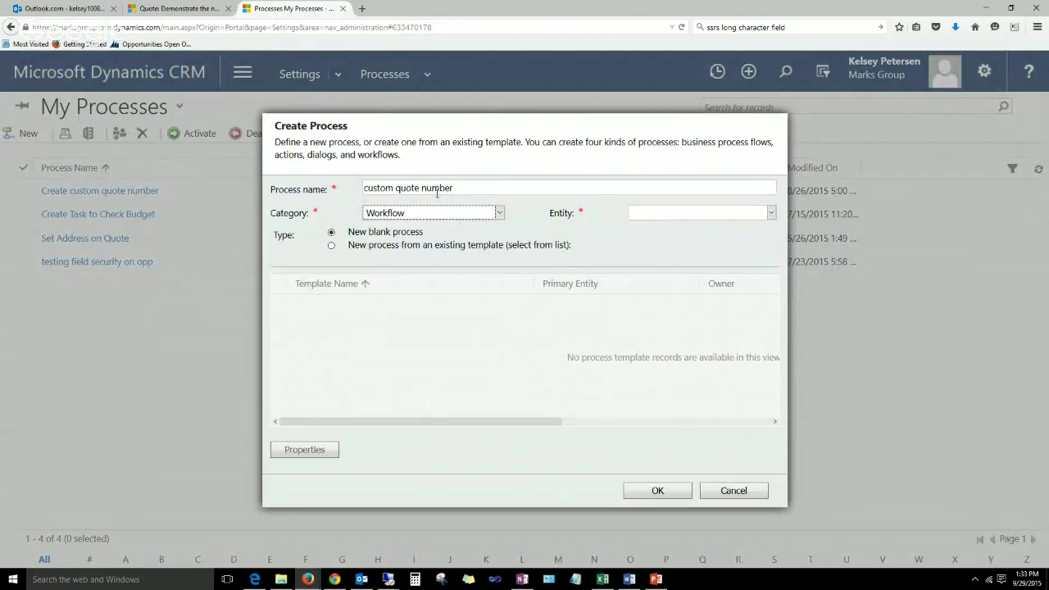
{"action": "key", "text": "Tab"}
{"action": "type", "text": "quote"}
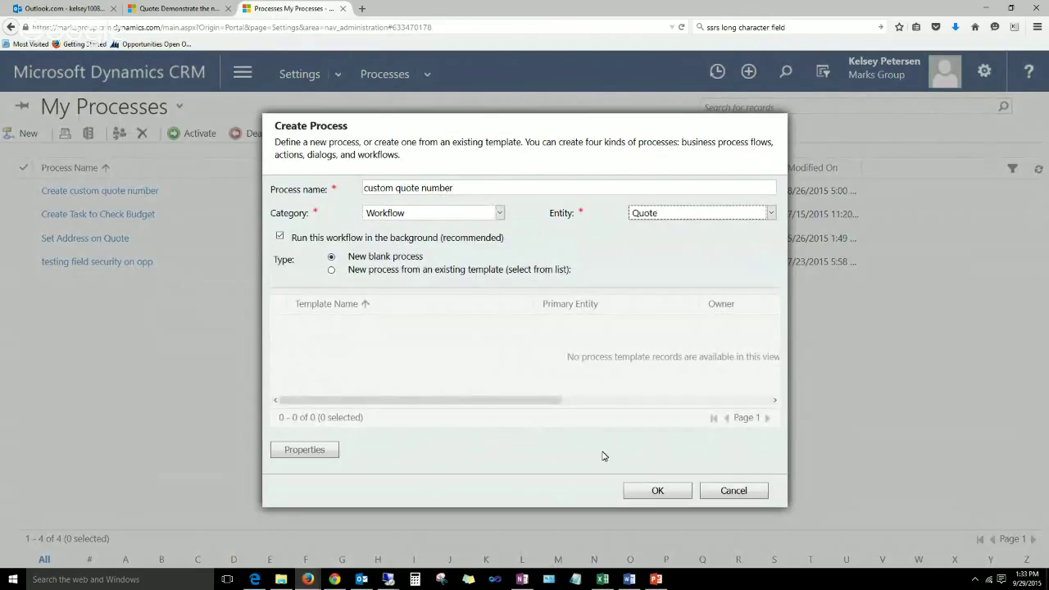
{"action": "left_click", "coordinate": [657, 491]}
{"action": "left_click", "coordinate": [663, 491]}
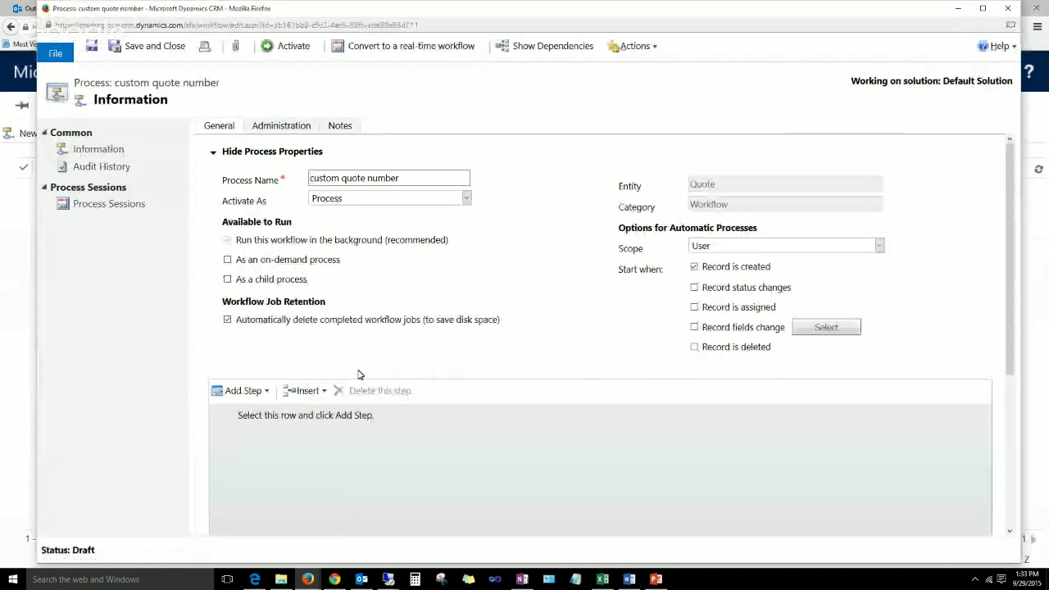
- Set the workflow's scope to Organization and add a step that creates an Auto Numbering Request record
{"action": "left_click", "coordinate": [736, 245]}
{"action": "left_click", "coordinate": [721, 298]}
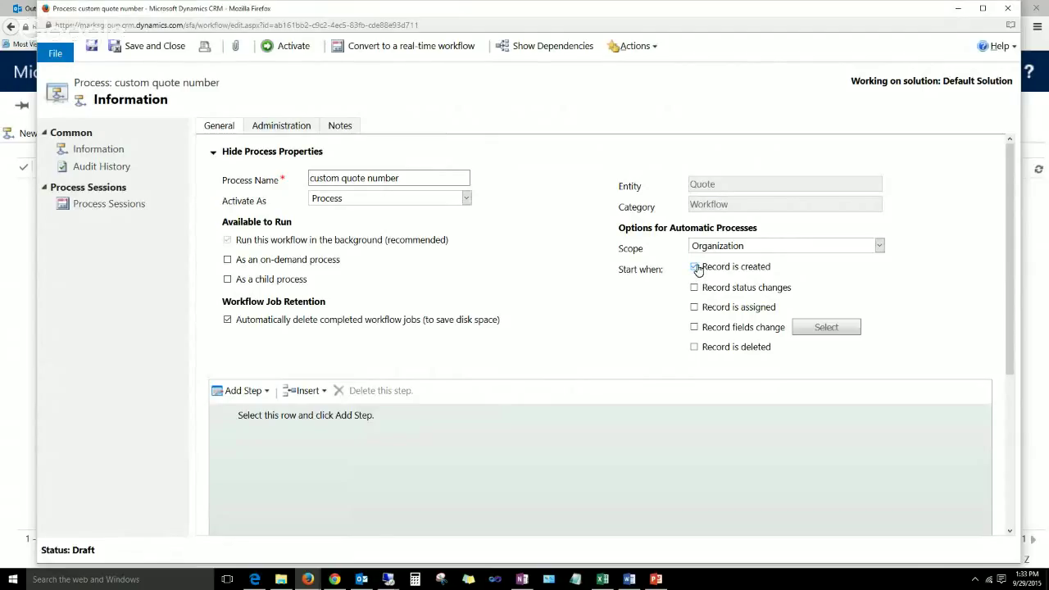
{"action": "left_click", "coordinate": [243, 390]}
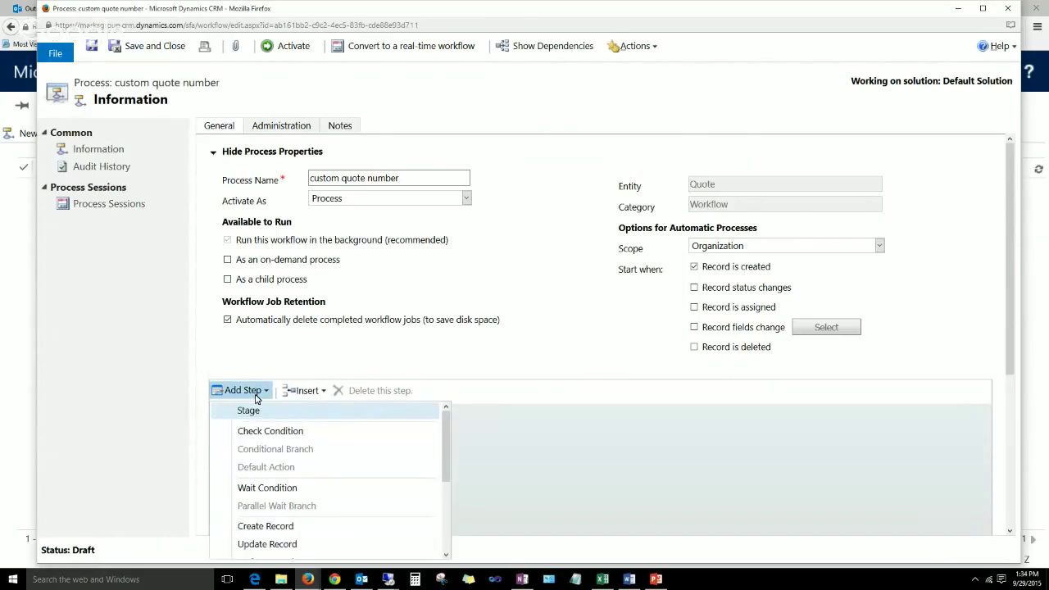
{"action": "left_click", "coordinate": [278, 526]}
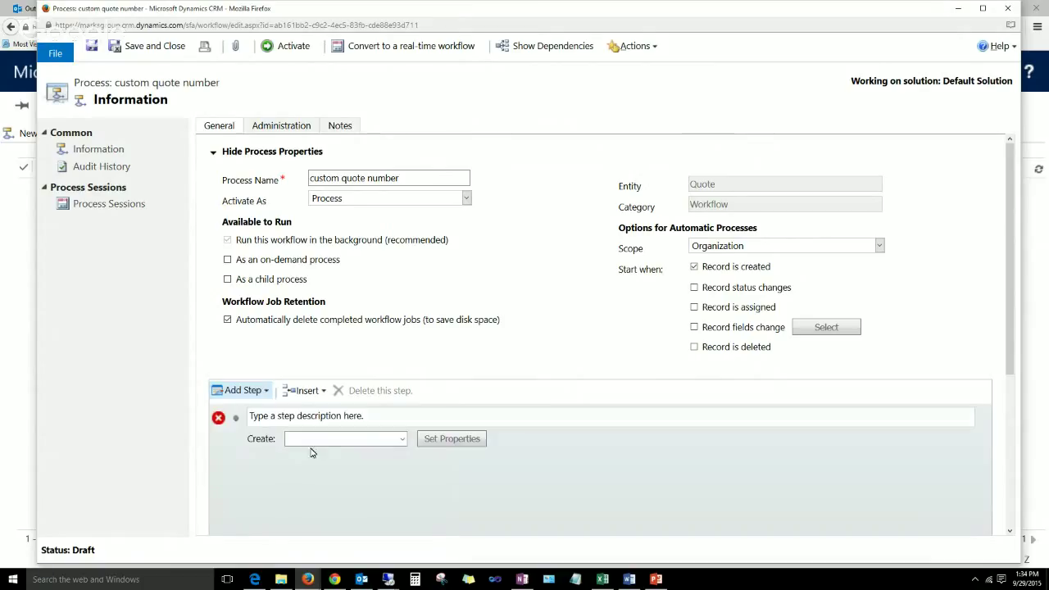
{"action": "left_click", "coordinate": [362, 441]}
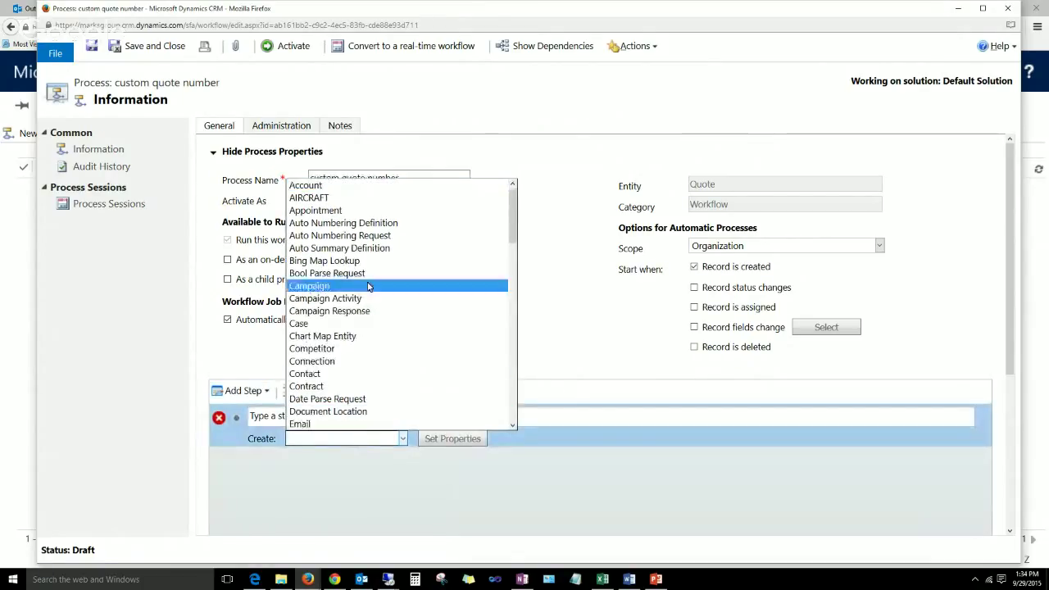
{"action": "left_click", "coordinate": [373, 240]}
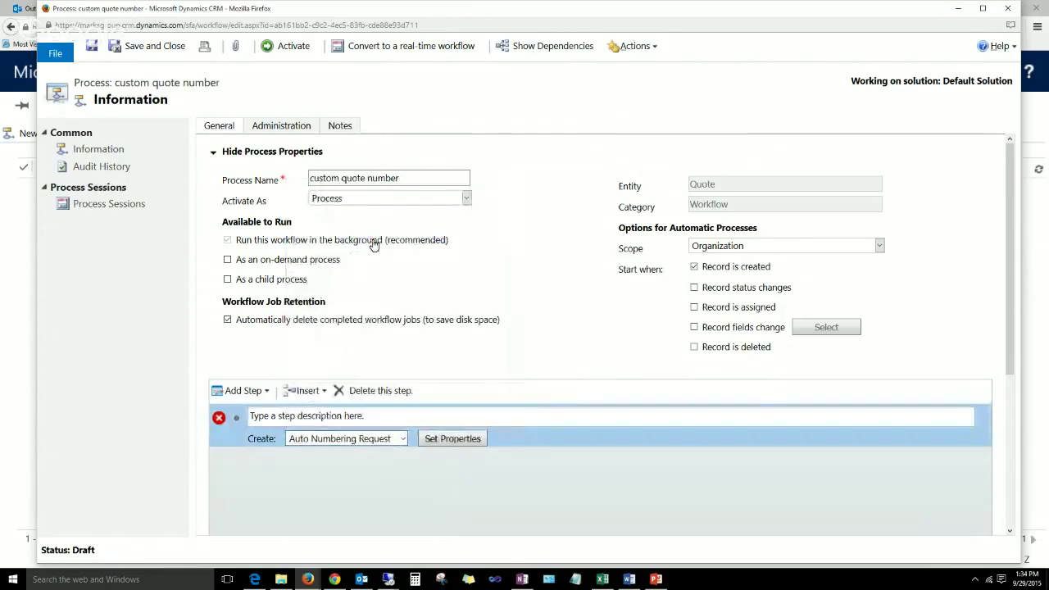
- Set the Auto Numbering Request's definition name to "Demo Quote Number" in the create step's properties and save them
{"action": "left_click", "coordinate": [463, 440]}
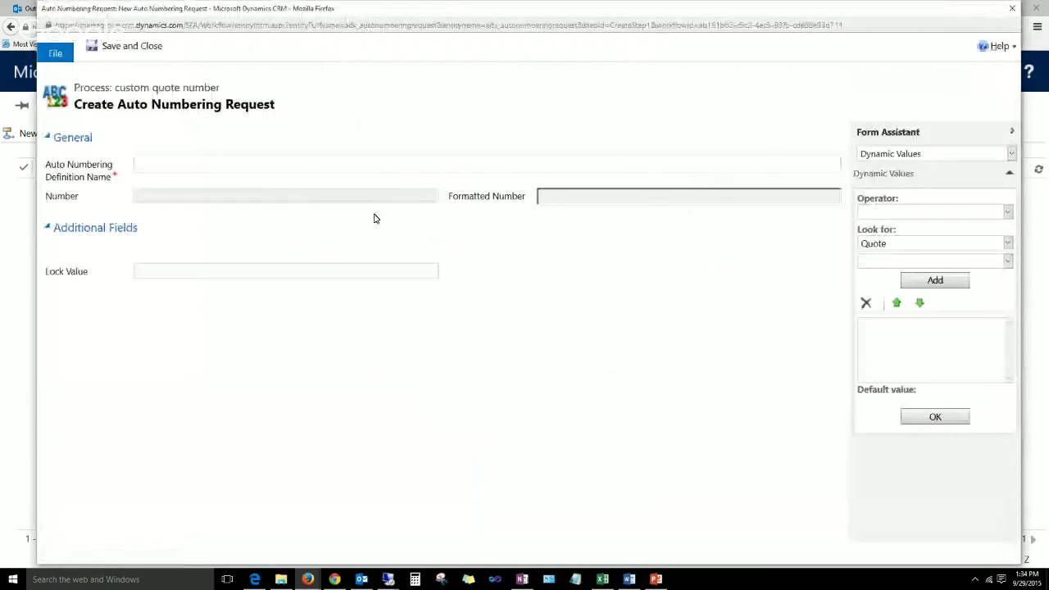
{"action": "left_click", "coordinate": [272, 163]}
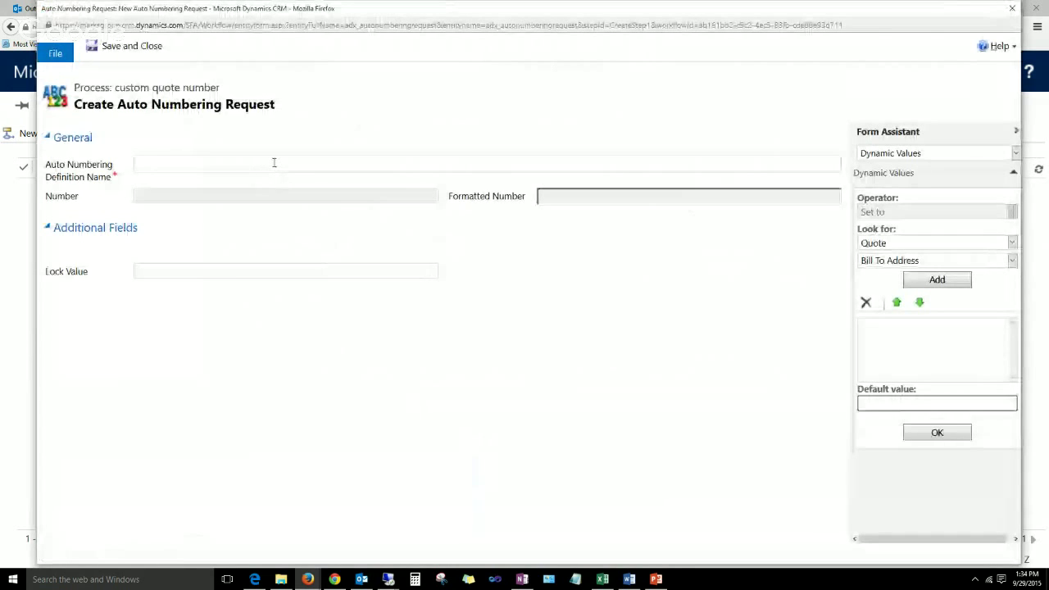
{"action": "type", "text": "De"}
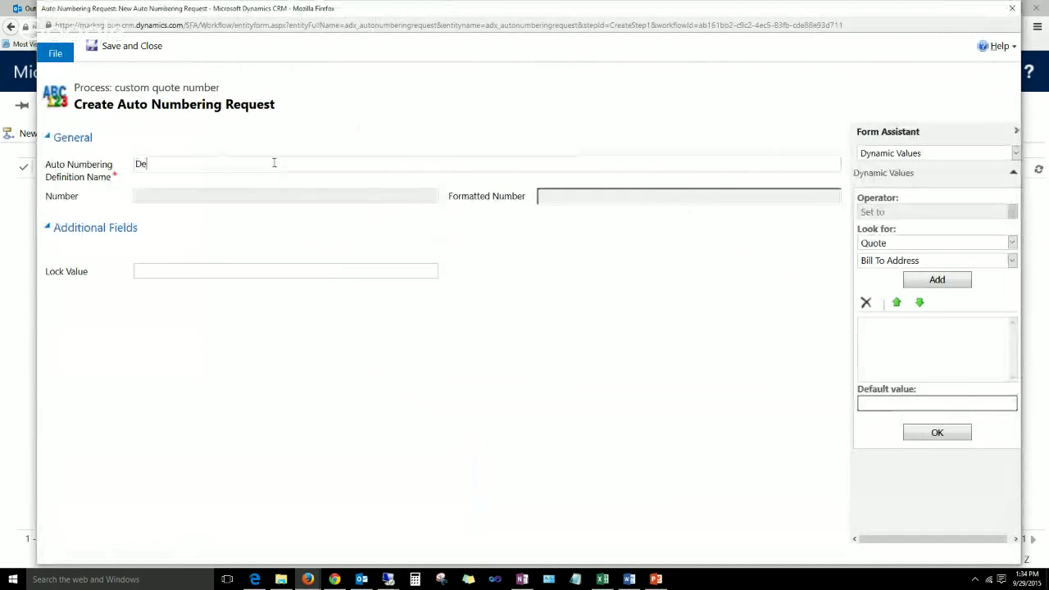
{"action": "type", "text": "mo Quote Number"}
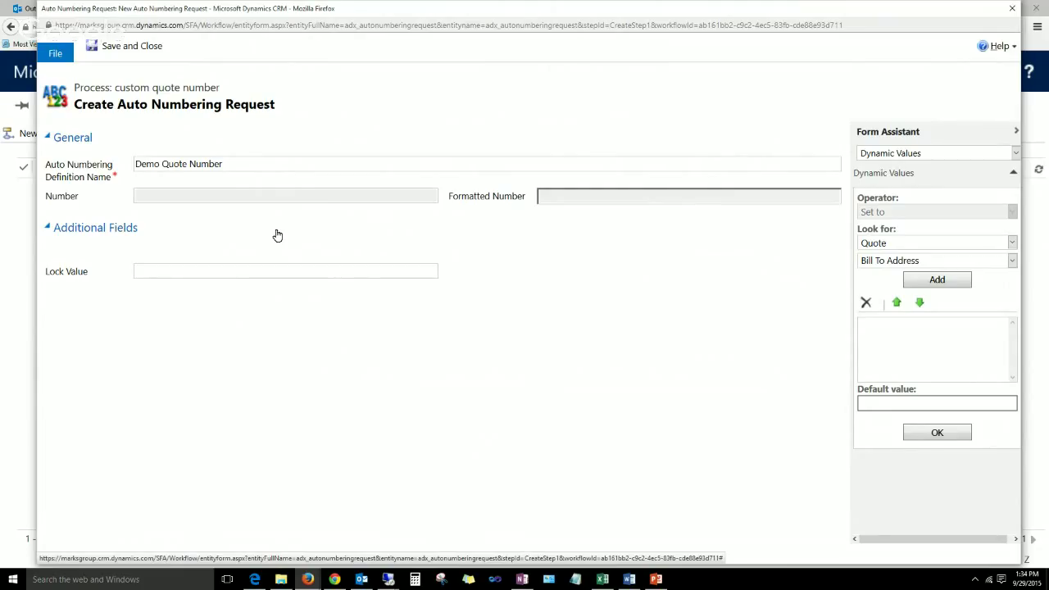
{"action": "left_click", "coordinate": [127, 47]}
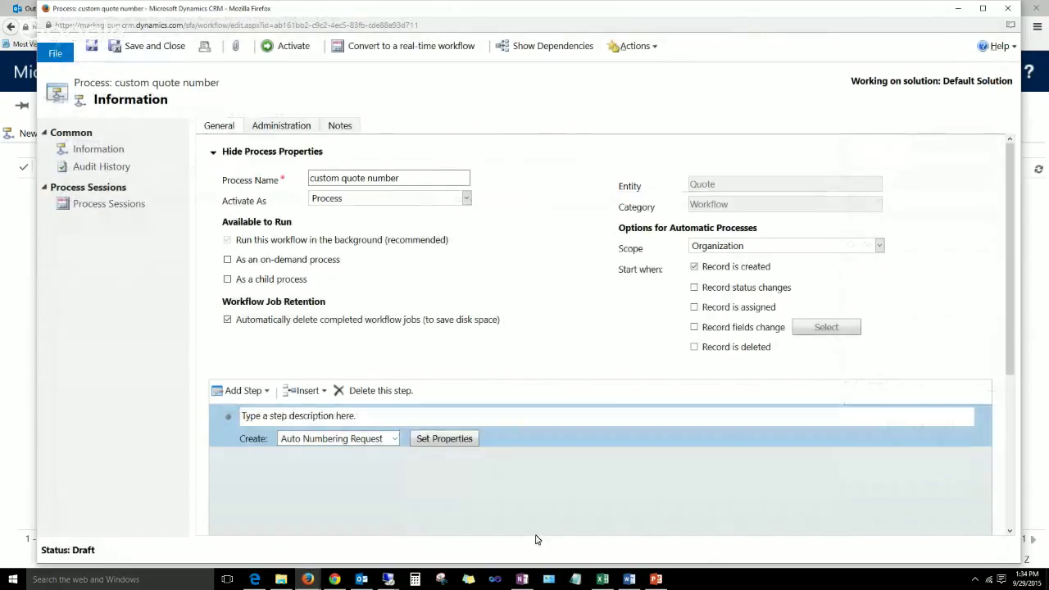
- Add an Update Record step for the Quote entity to the workflow and open its properties
{"action": "left_click", "coordinate": [244, 391]}
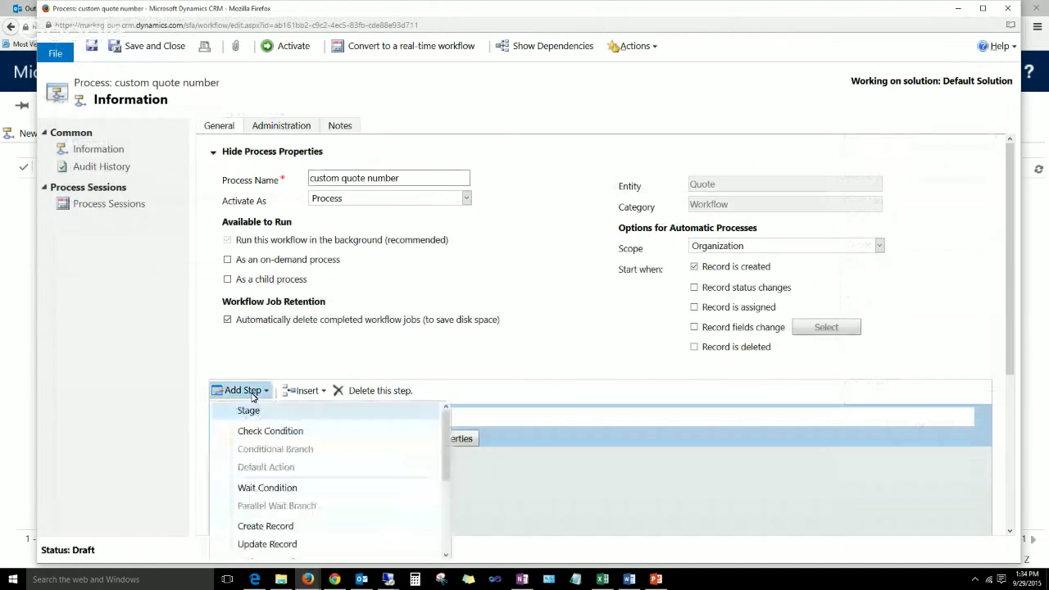
{"action": "left_click", "coordinate": [295, 545]}
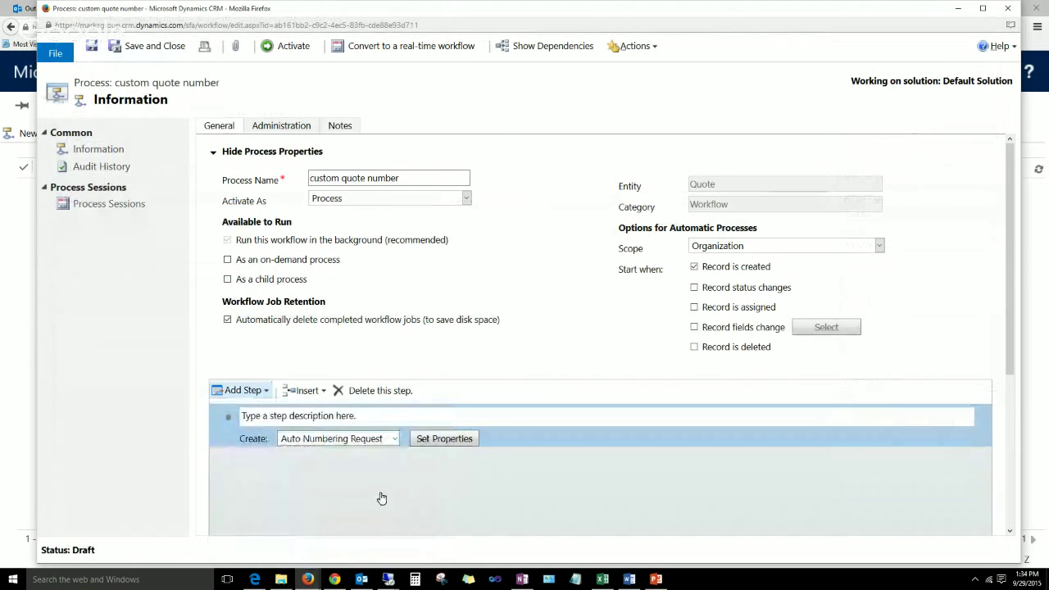
{"action": "left_click", "coordinate": [436, 482]}
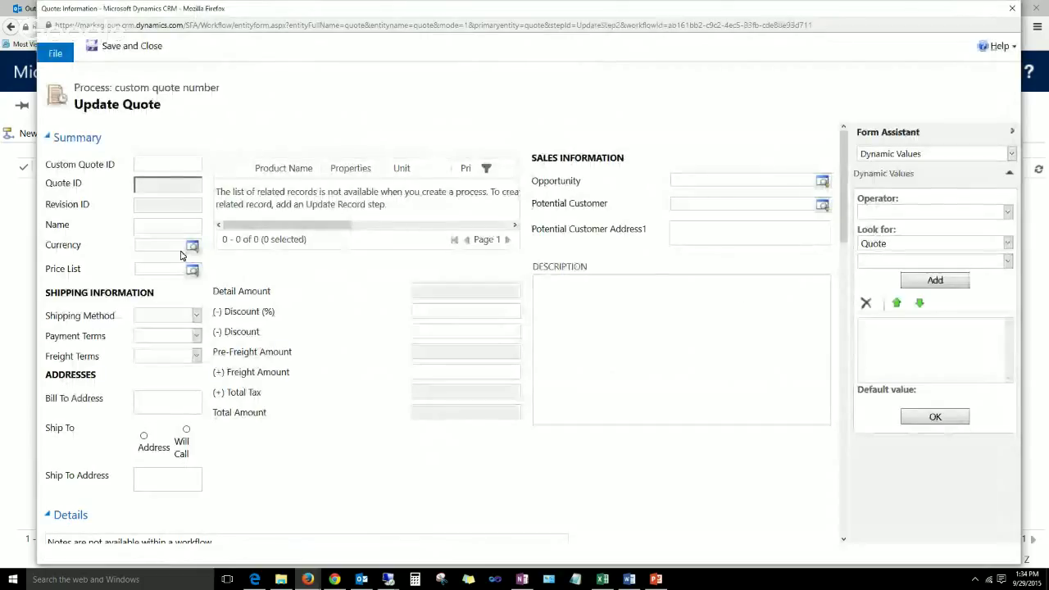
- Fill Custom Quote ID with the dynamic Formatted Number value of the created Auto Numbering Request and save the update step's properties
{"action": "left_click", "coordinate": [158, 162]}
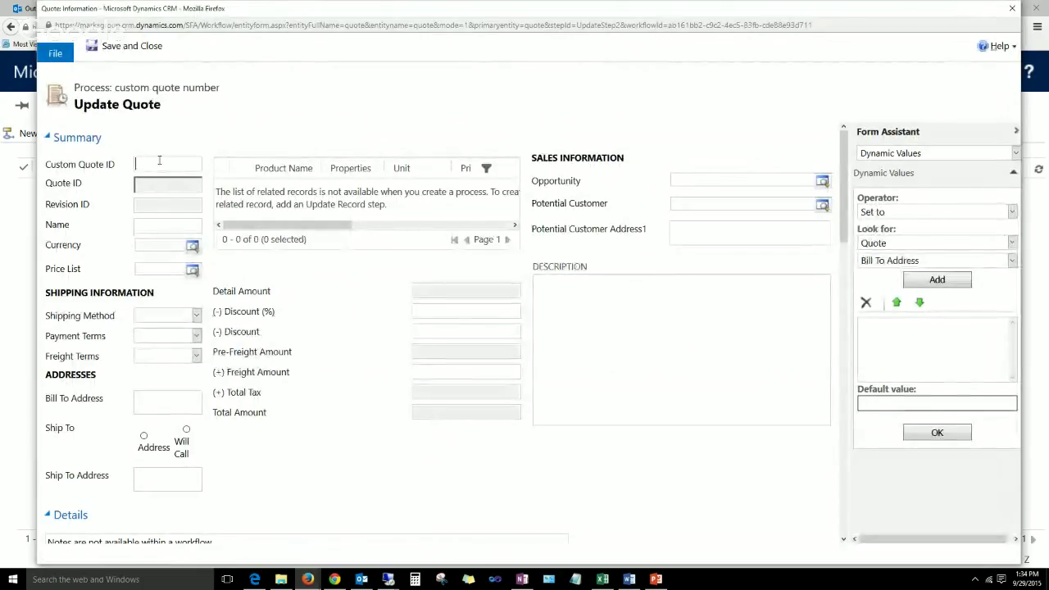
{"action": "left_click", "coordinate": [903, 244]}
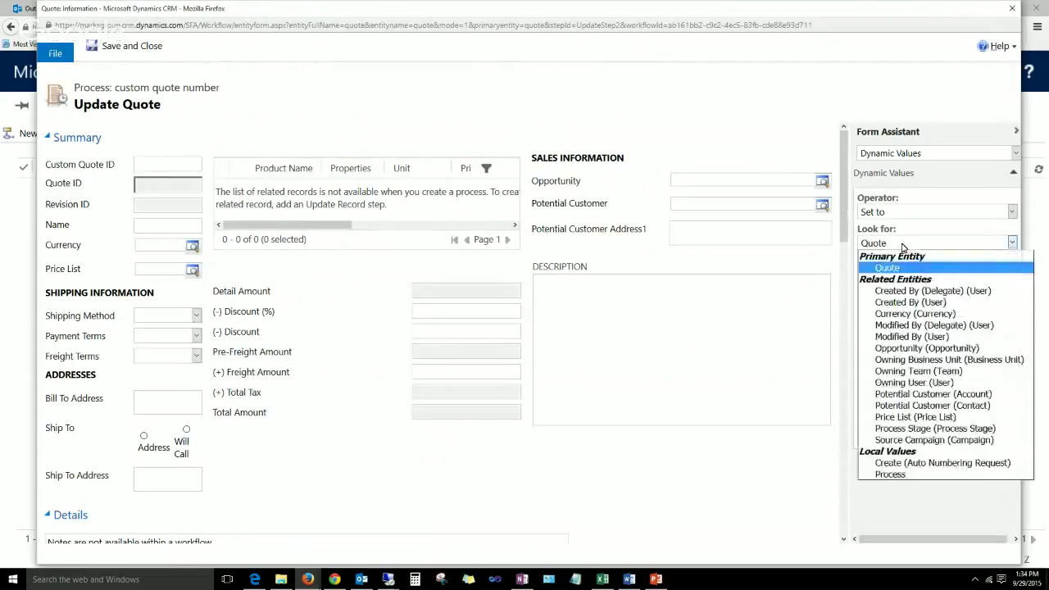
{"action": "left_click", "coordinate": [929, 467]}
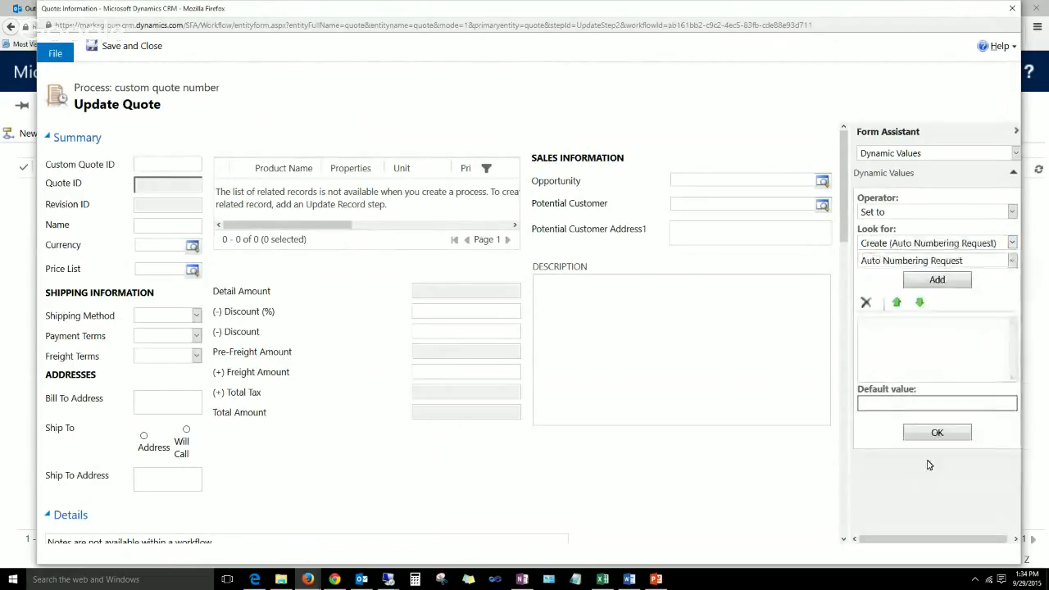
{"action": "left_click", "coordinate": [882, 262]}
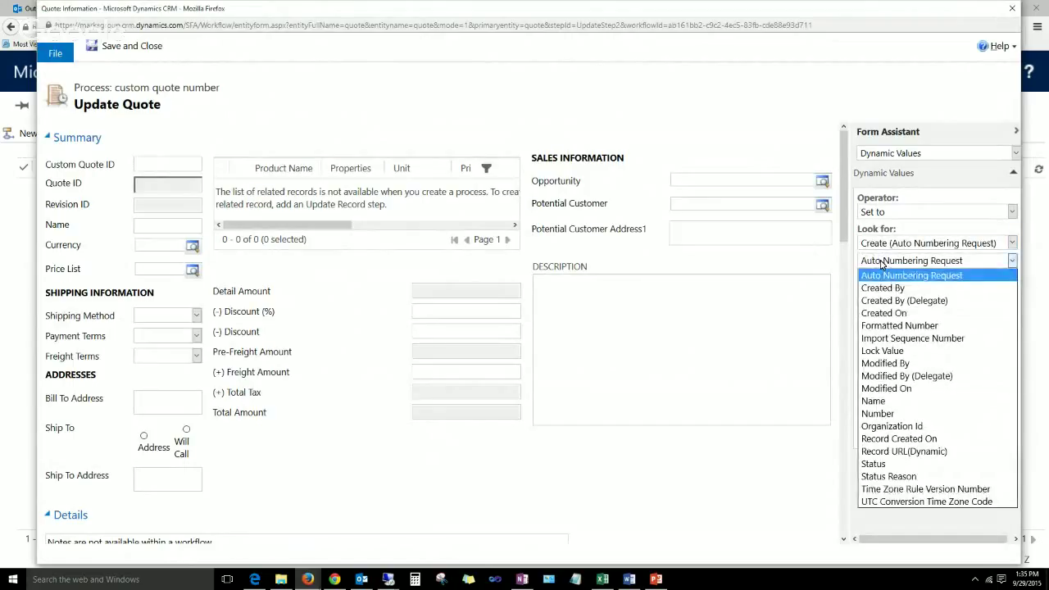
{"action": "left_click", "coordinate": [885, 326]}
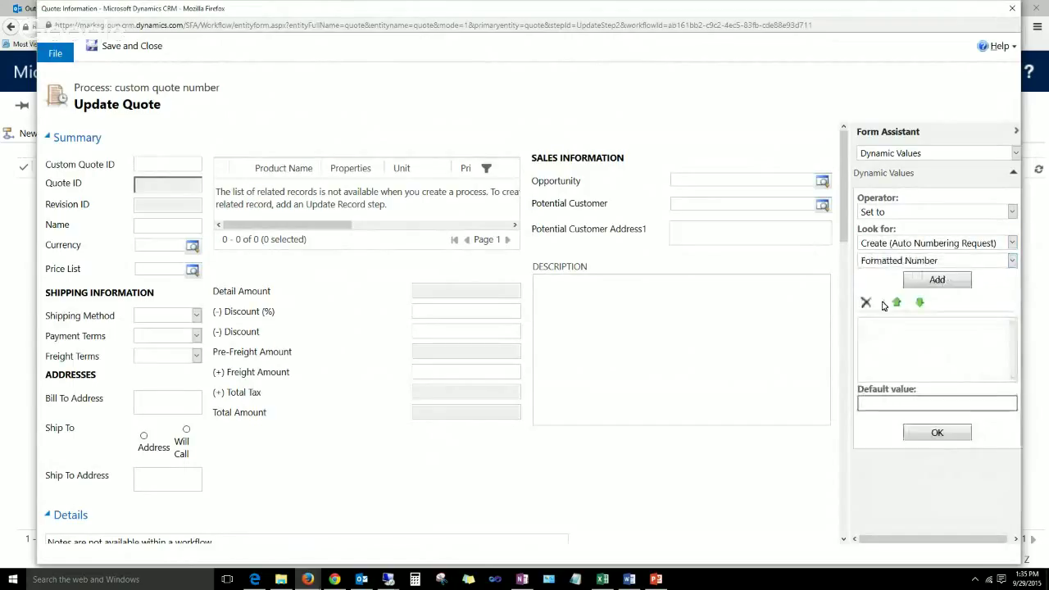
{"action": "left_click", "coordinate": [937, 283]}
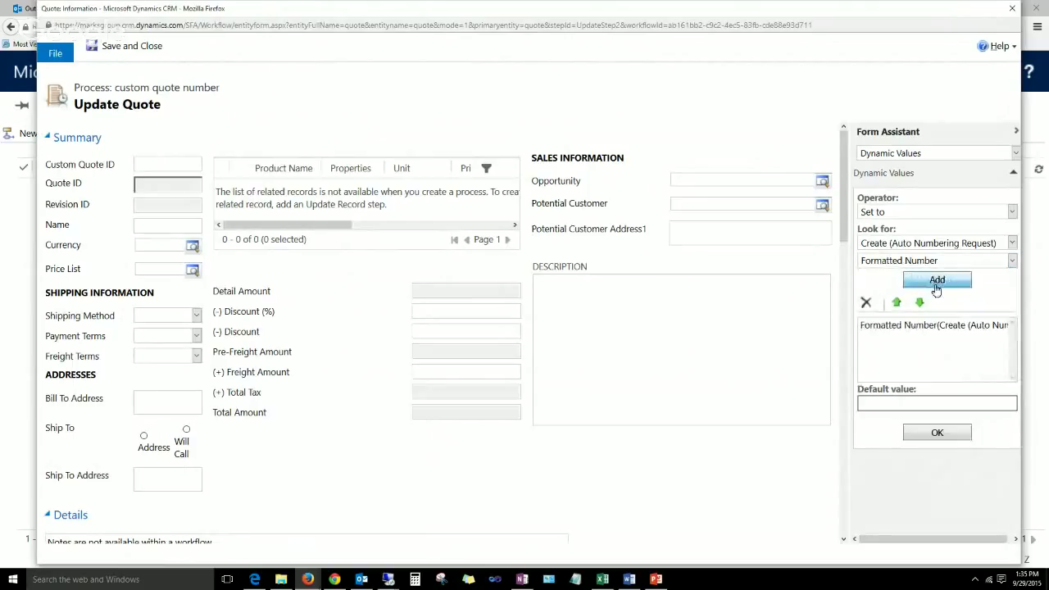
{"action": "left_click", "coordinate": [935, 433]}
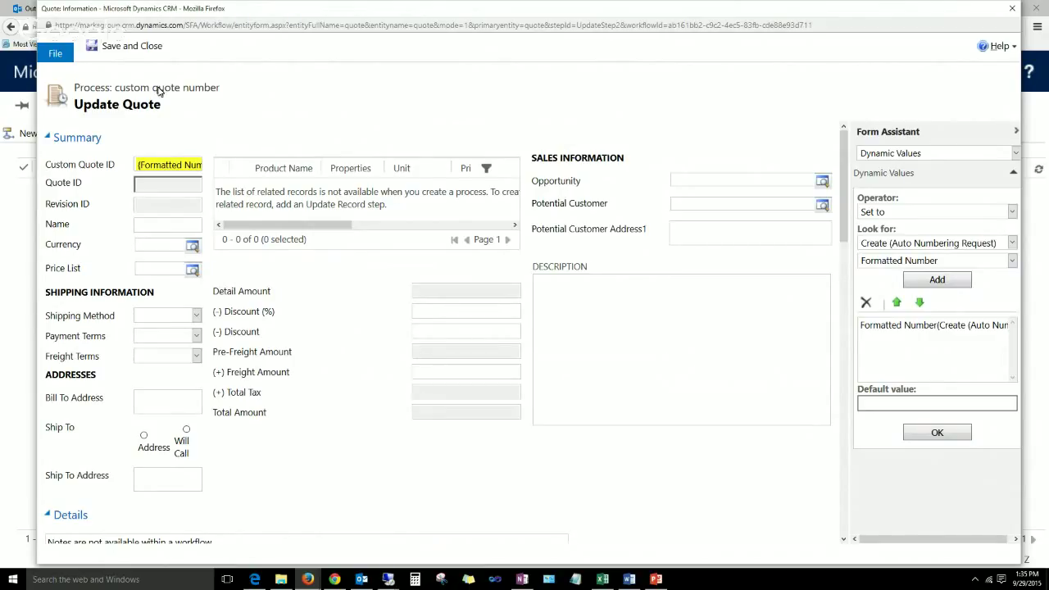
{"action": "left_click", "coordinate": [131, 45]}
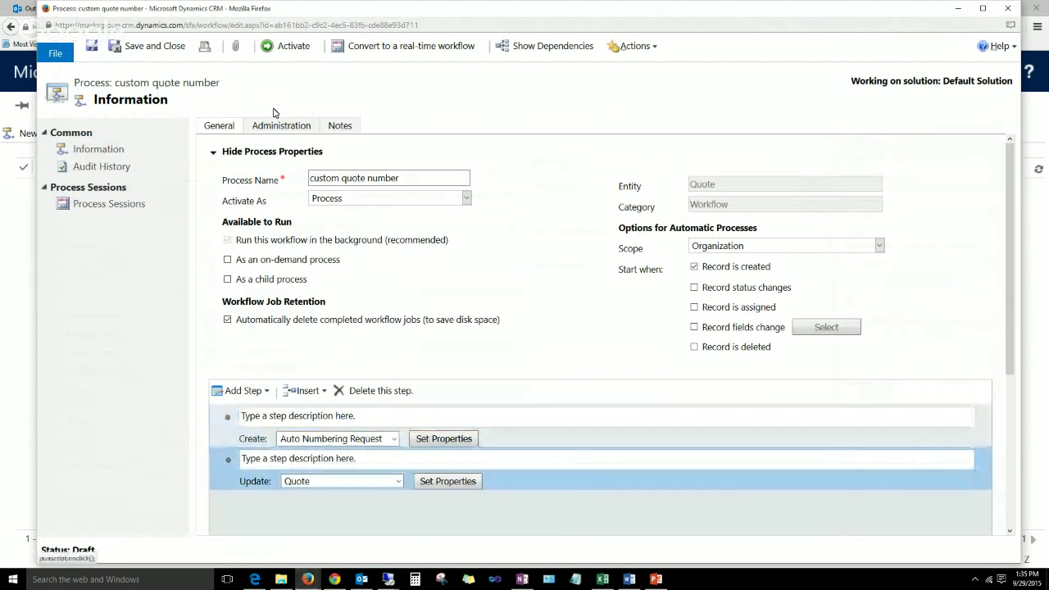
- Activate the custom quote number workflow and close its window
{"action": "left_click", "coordinate": [284, 47]}
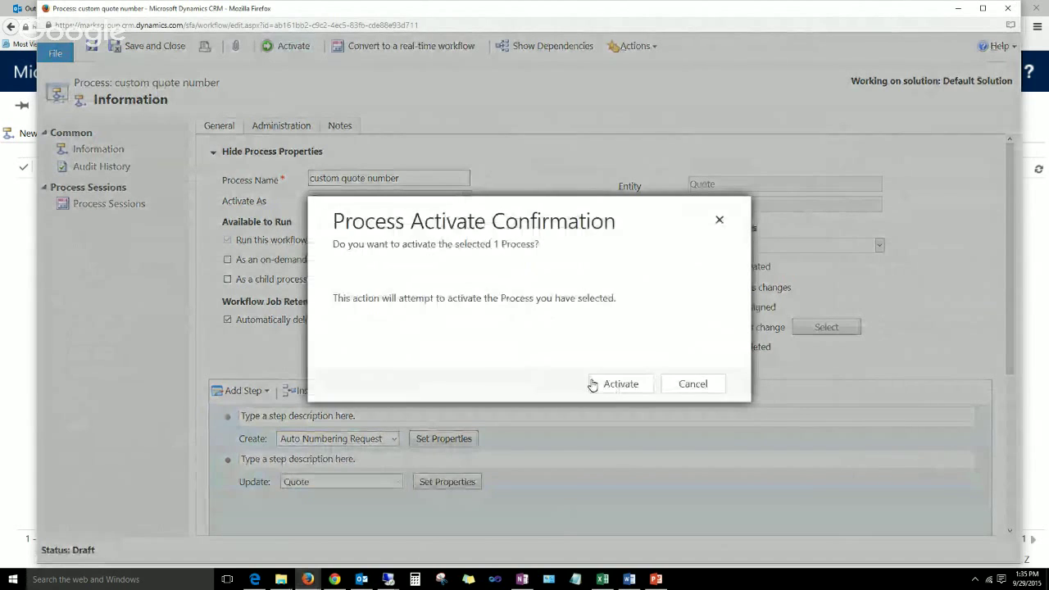
{"action": "left_click", "coordinate": [596, 384]}
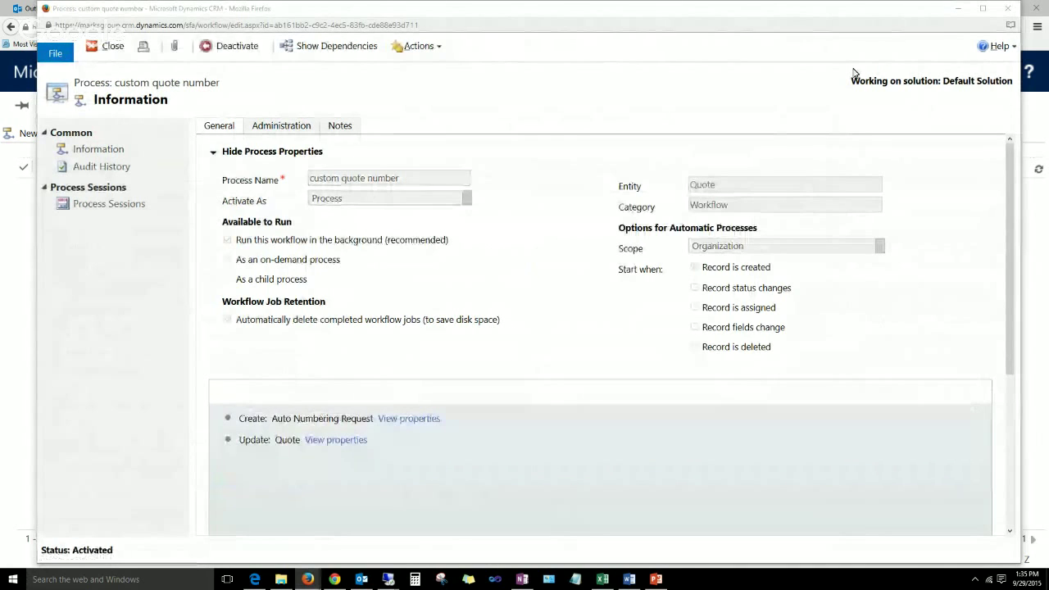
{"action": "left_click", "coordinate": [1008, 8]}
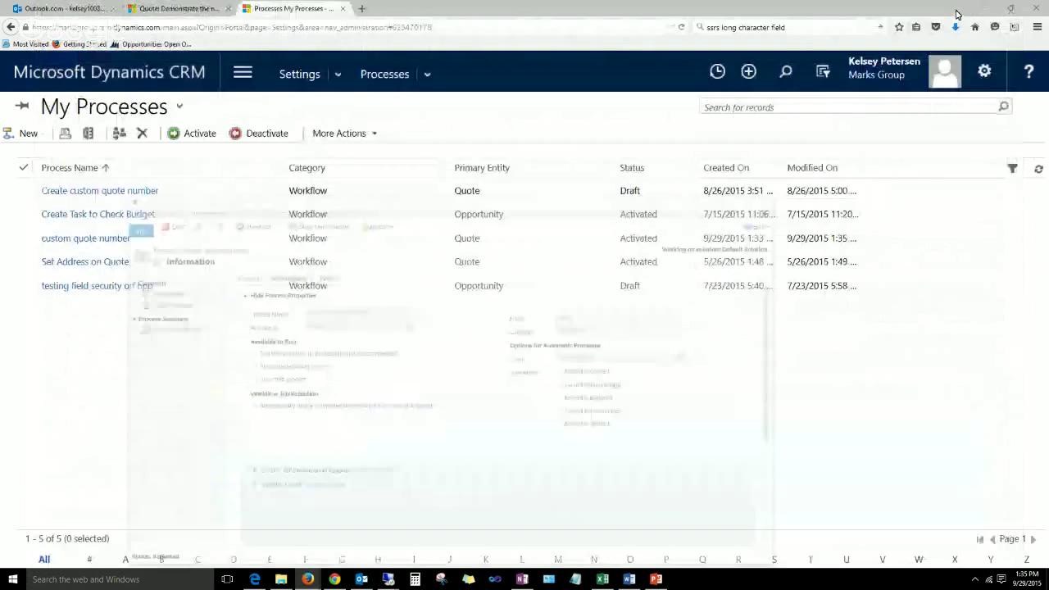
- Open the Demo-Dynamics On-Premise Setup opportunity from the sales area and create a quote from its Quotes section
{"action": "left_click", "coordinate": [173, 9]}
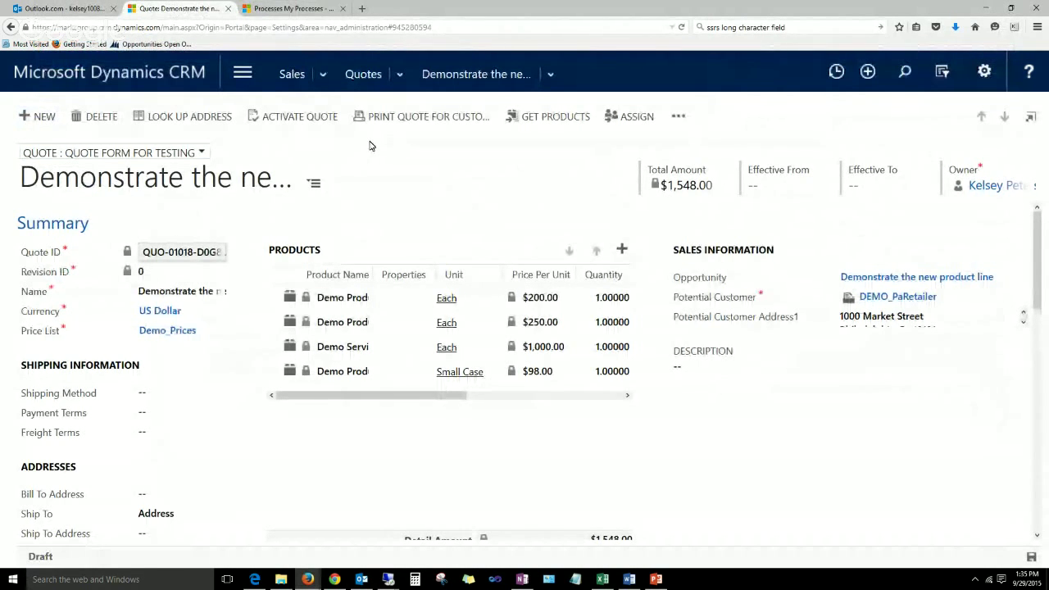
{"action": "left_click", "coordinate": [39, 116]}
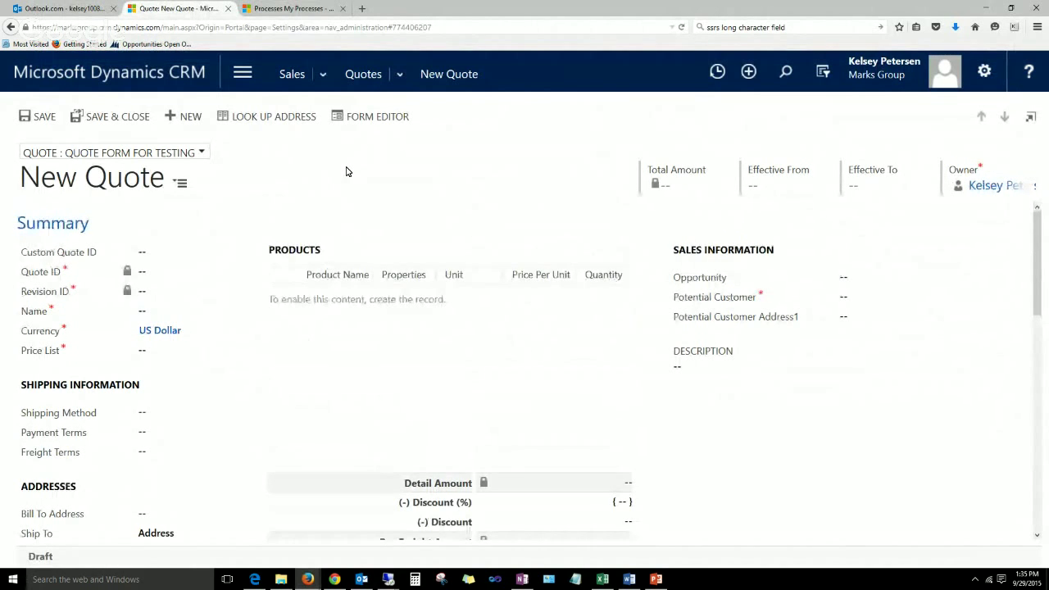
{"action": "left_click", "coordinate": [297, 75]}
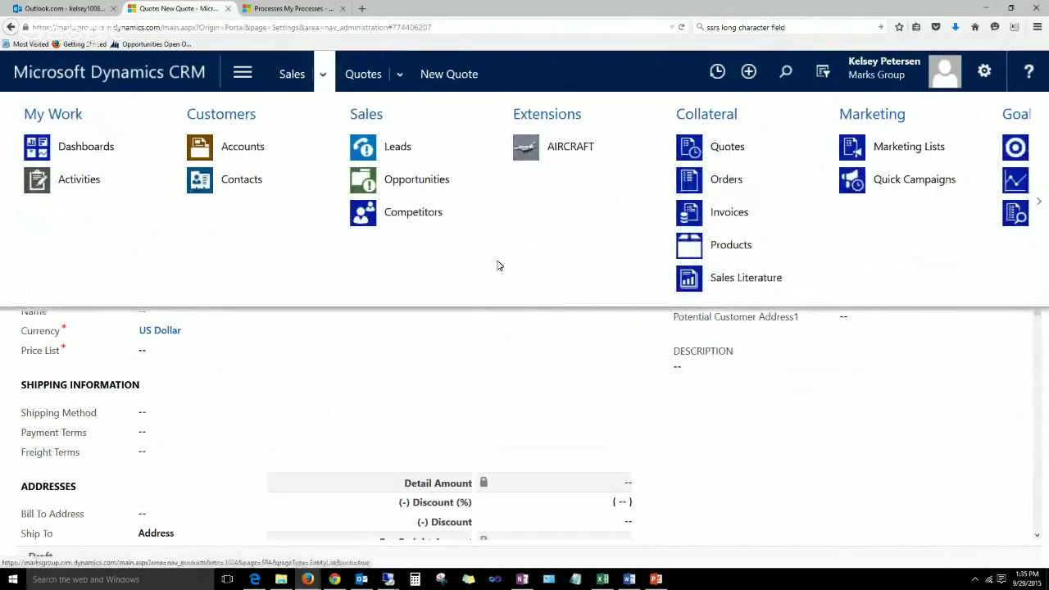
{"action": "left_click", "coordinate": [416, 185]}
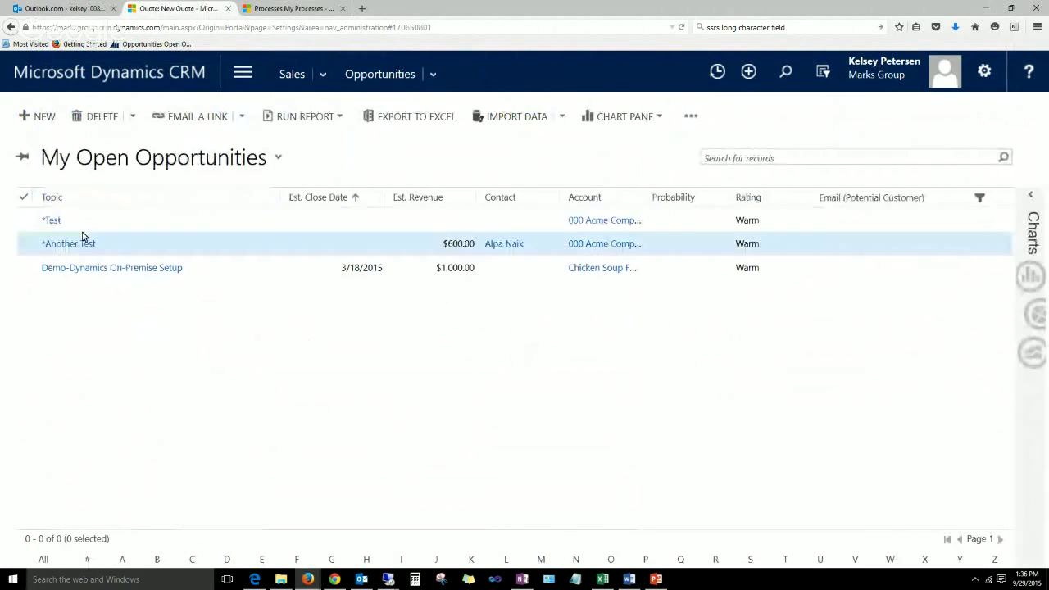
{"action": "left_click", "coordinate": [66, 266]}
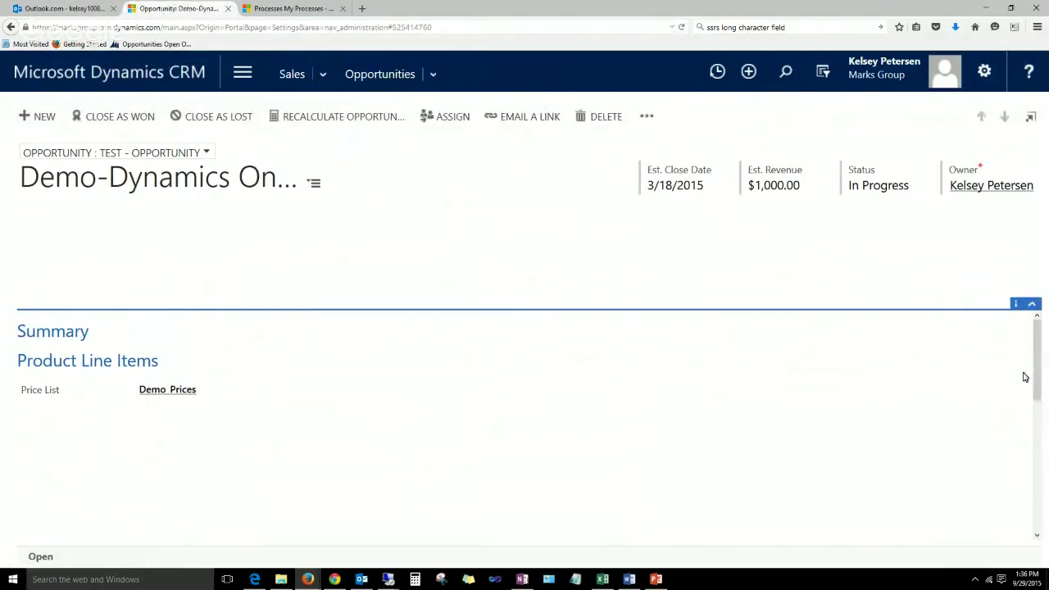
{"action": "left_click_drag", "start_coordinate": [1039, 345], "coordinate": [1030, 478]}
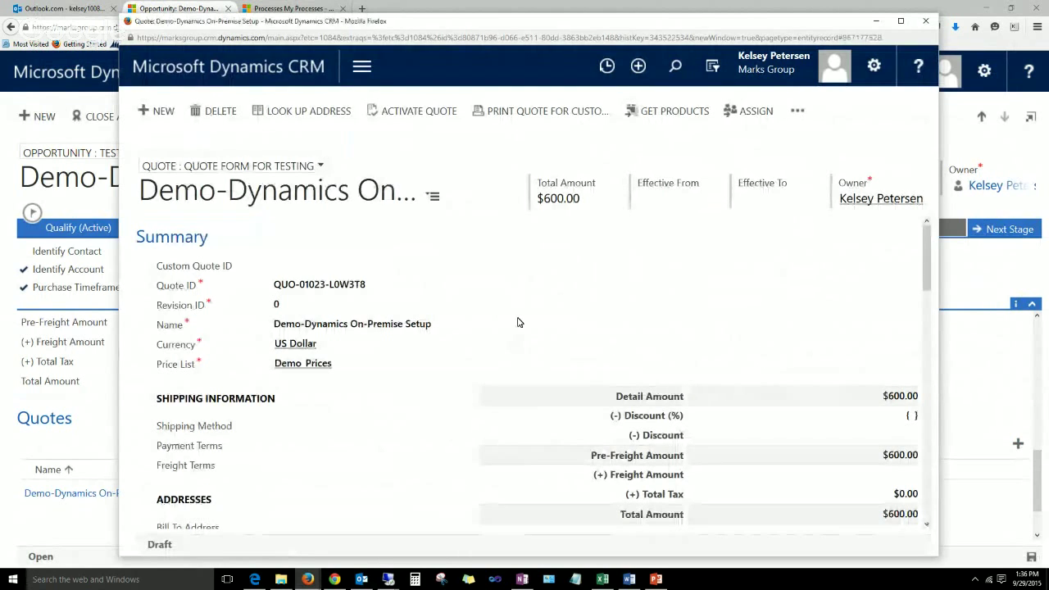
- Look through the new quote's form and check its Custom Quote ID field
{"action": "scroll", "coordinate": [509, 320], "scroll_direction": "down", "scroll_amount": 1}
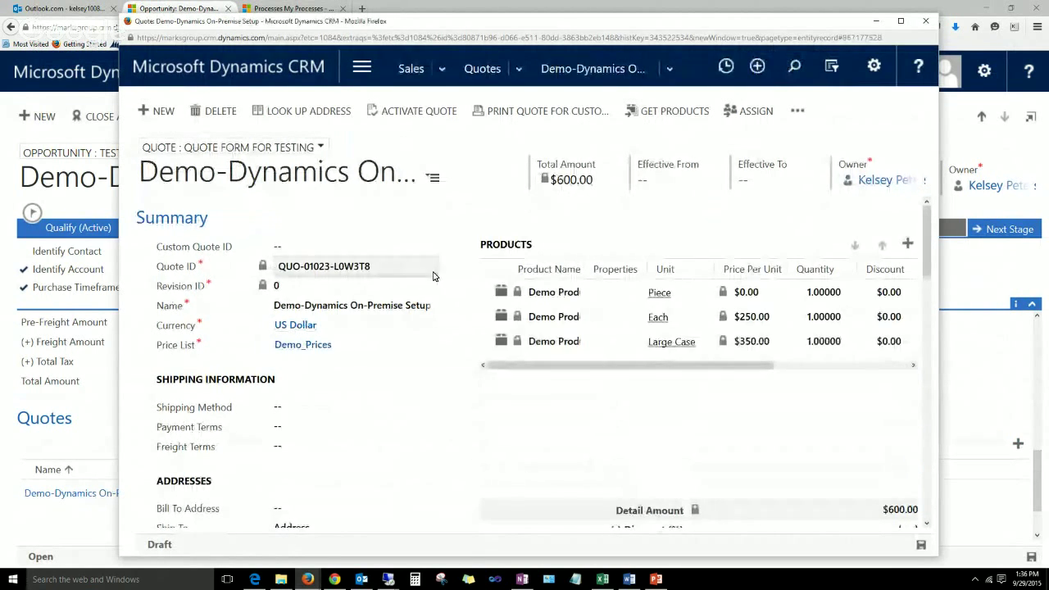
{"action": "scroll", "coordinate": [322, 410], "scroll_direction": "down", "scroll_amount": 5}
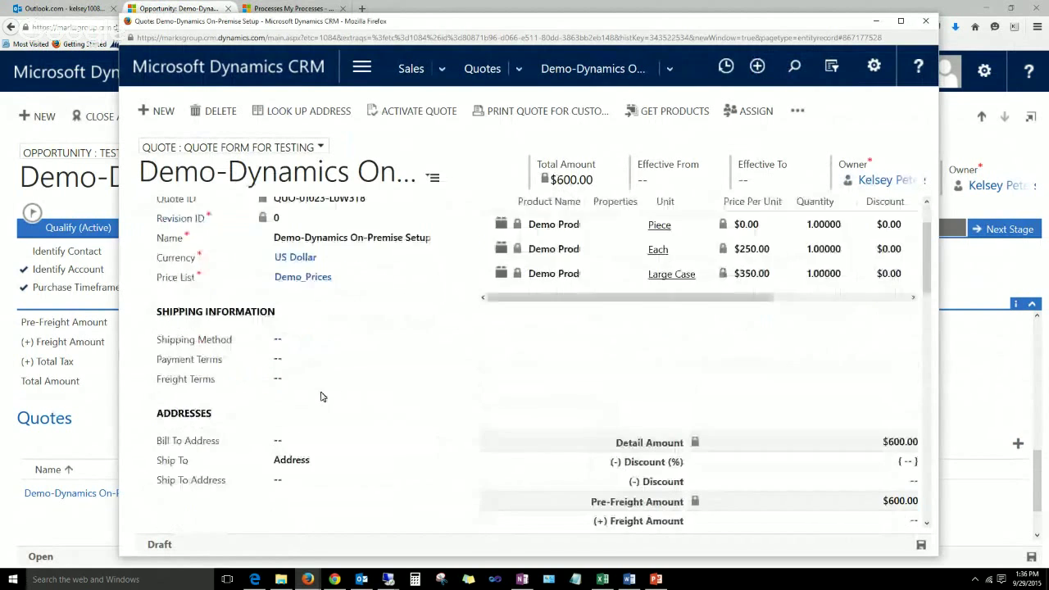
{"action": "scroll", "coordinate": [479, 456], "scroll_direction": "down", "scroll_amount": 2}
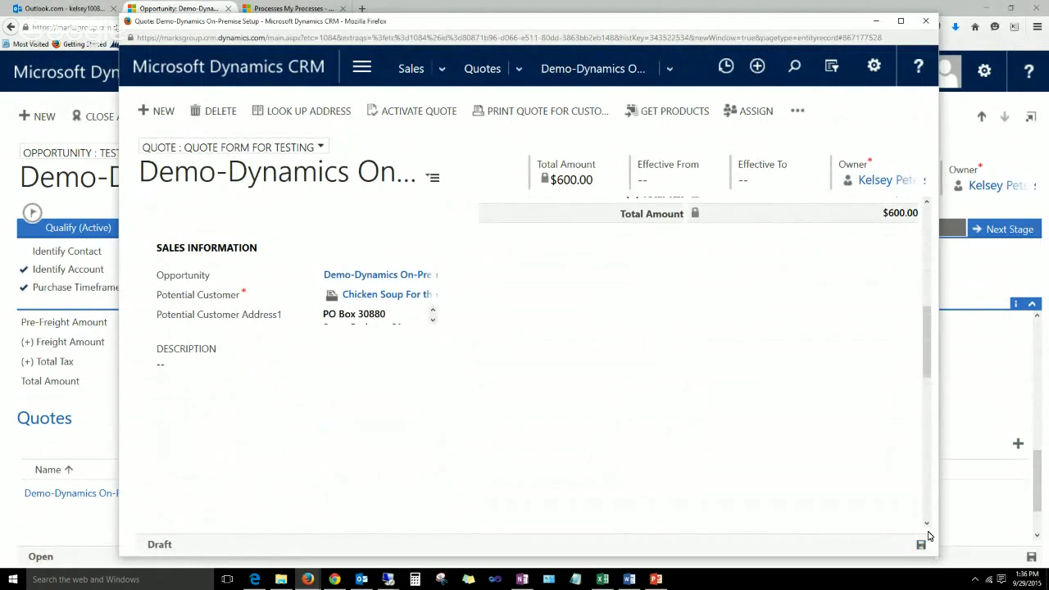
{"action": "left_click_drag", "start_coordinate": [931, 374], "coordinate": [933, 265]}
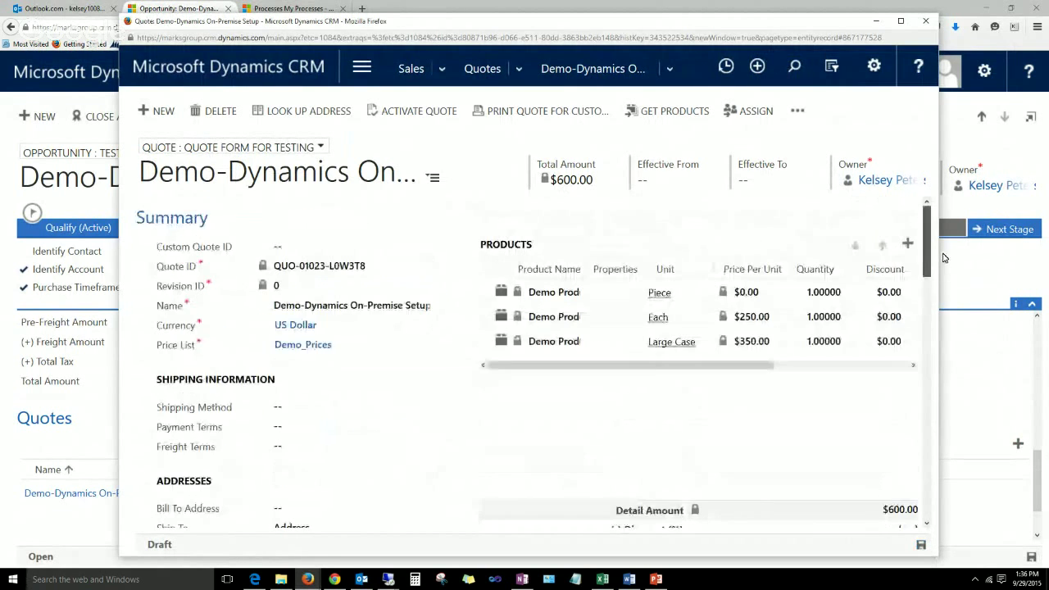
{"action": "left_click", "coordinate": [333, 247]}
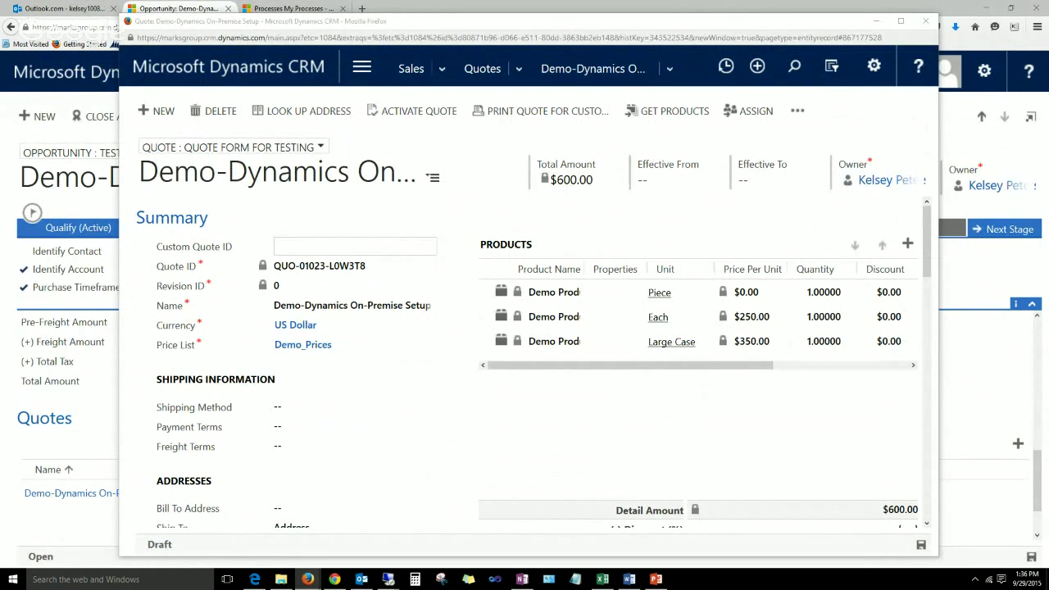
- Open the custom quote number workflow from the process list and view its process sessions
{"action": "mouse_move", "coordinate": [309, 582]}
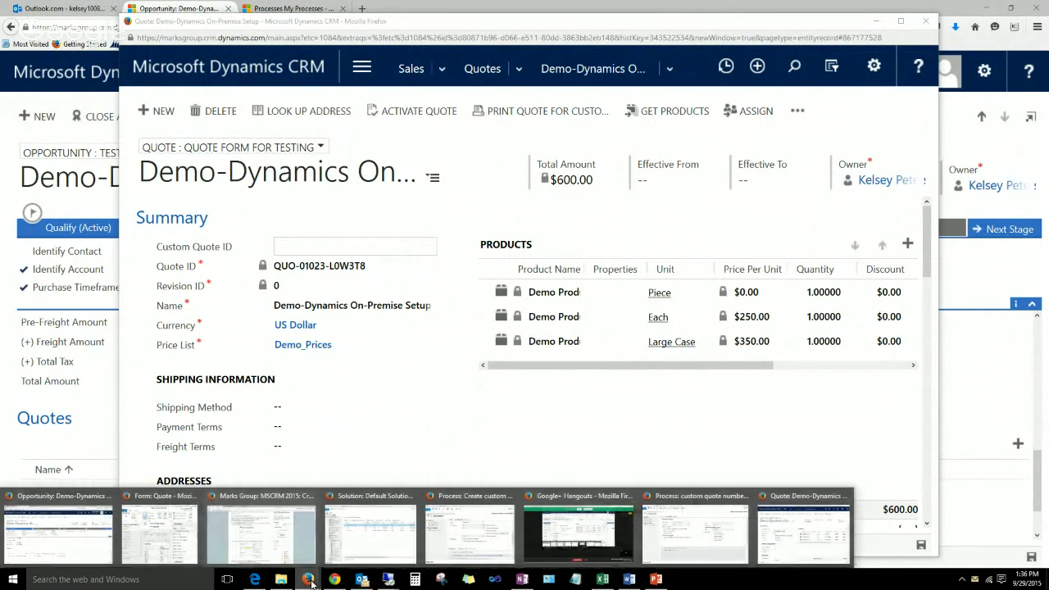
{"action": "left_click", "coordinate": [287, 8]}
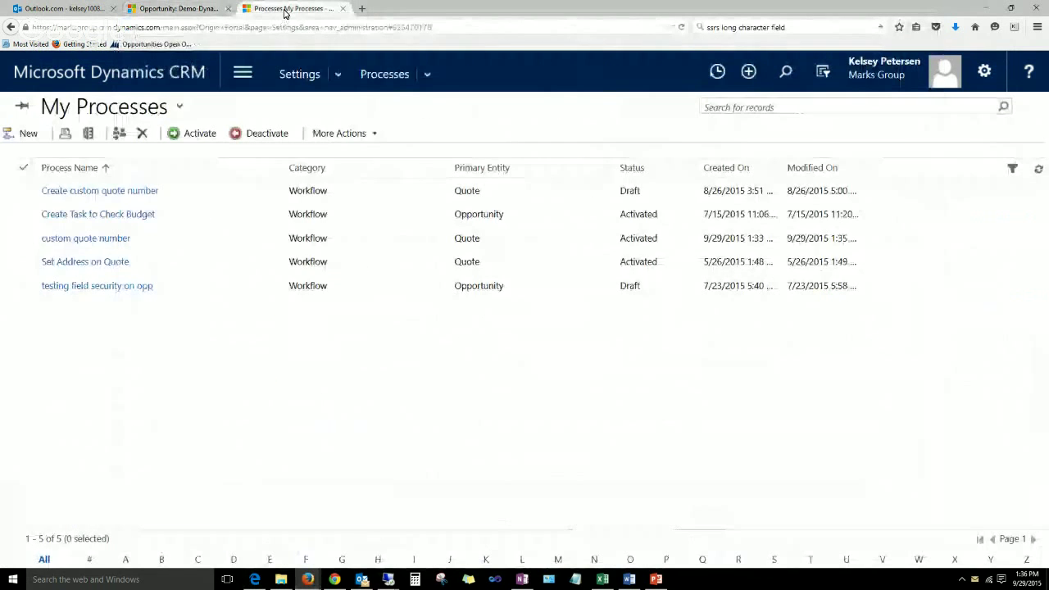
{"action": "left_click", "coordinate": [202, 241]}
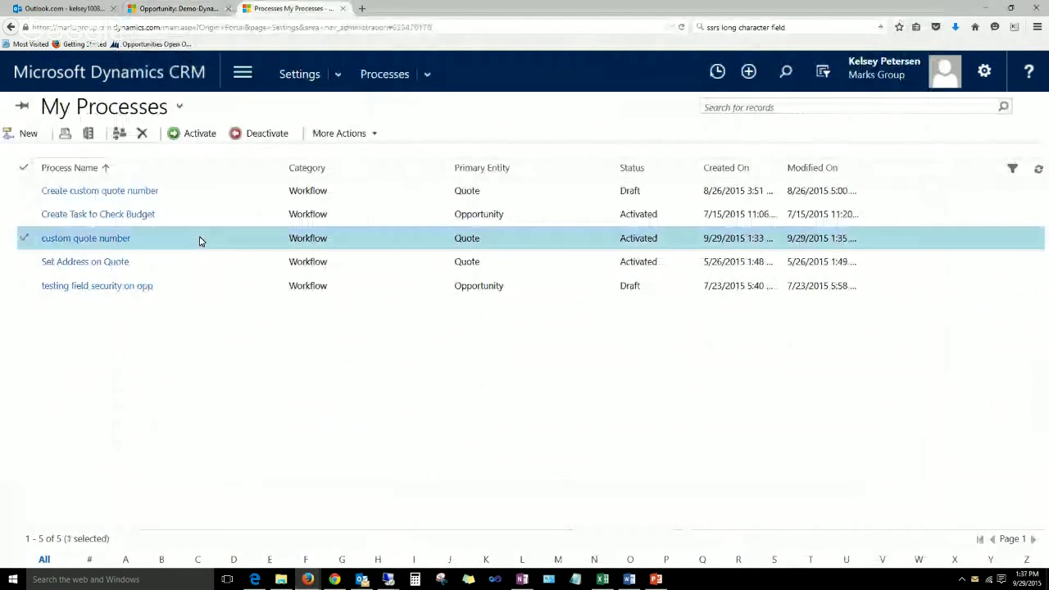
{"action": "double_click", "coordinate": [165, 241]}
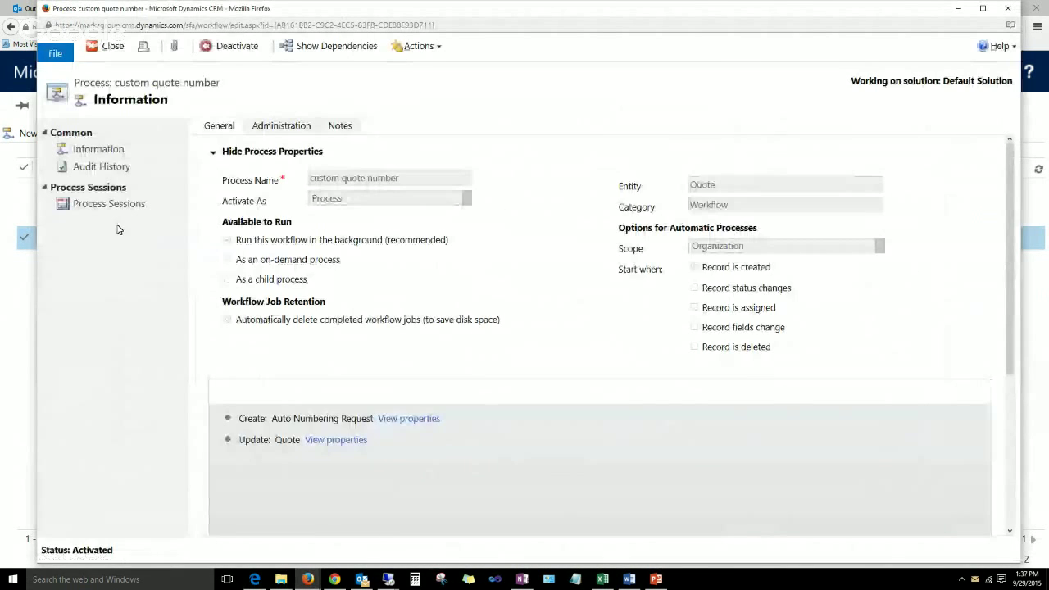
{"action": "left_click", "coordinate": [107, 204]}
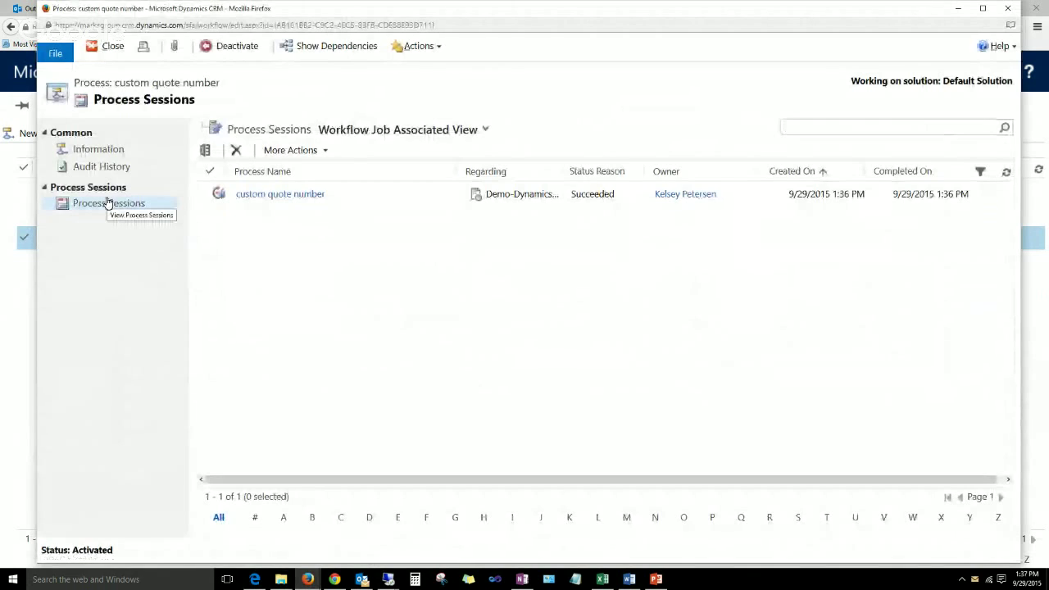
- Open the system job of the custom quote number session, review its process progress, and close the job window
{"action": "double_click", "coordinate": [425, 195]}
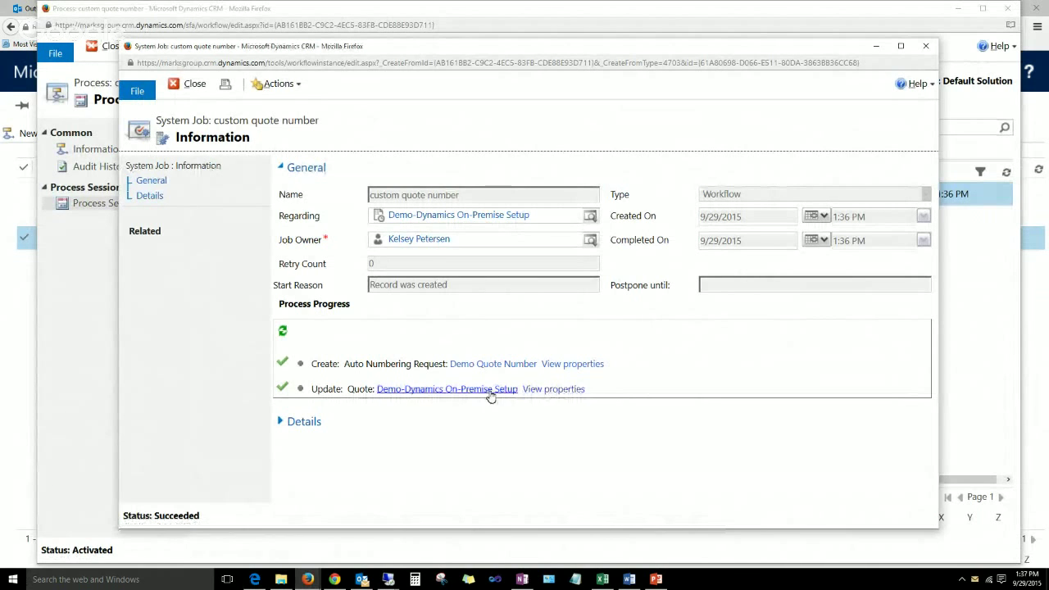
{"action": "left_click", "coordinate": [924, 47]}
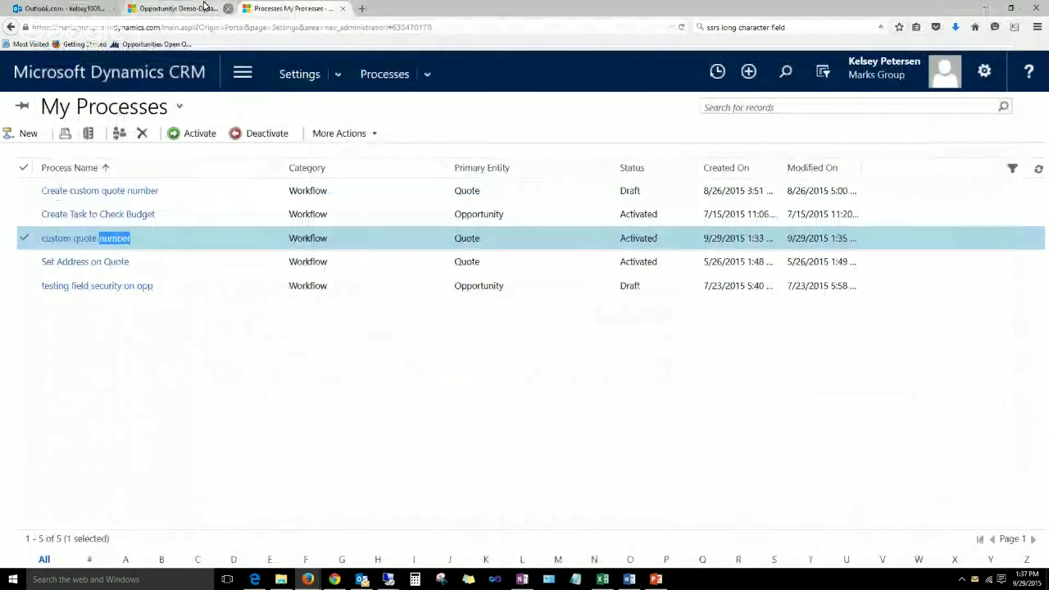
- Return to the quote created from the Demo-Dynamics On-Premise Setup opportunity, check its Custom Quote ID, and close the quote
{"action": "left_click", "coordinate": [176, 10]}
{"action": "scroll", "coordinate": [445, 402], "scroll_direction": "up", "scroll_amount": 3}
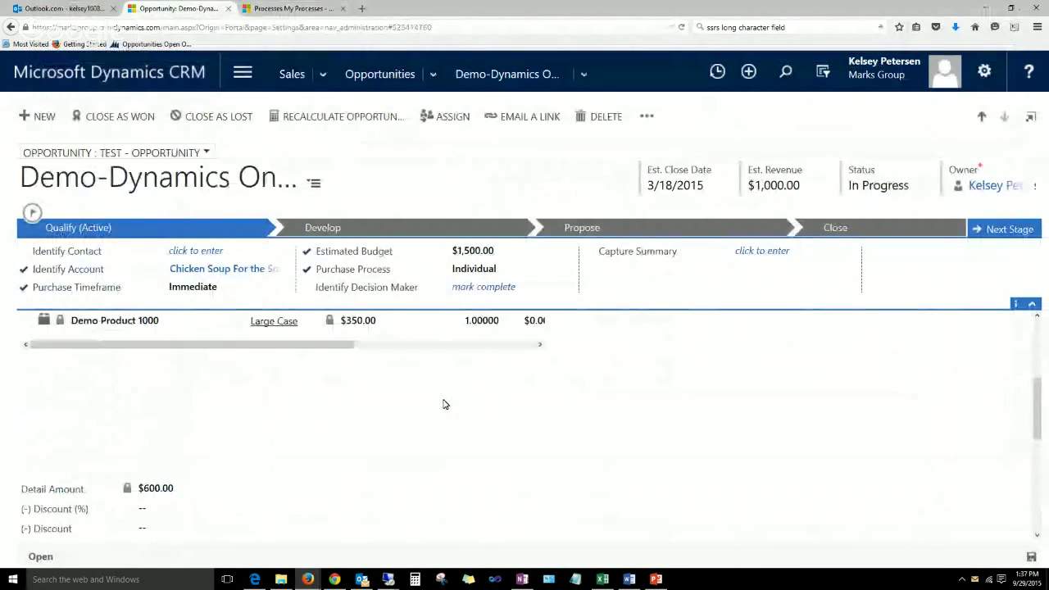
{"action": "scroll", "coordinate": [445, 402], "scroll_direction": "down", "scroll_amount": 3}
{"action": "mouse_move", "coordinate": [334, 579]}
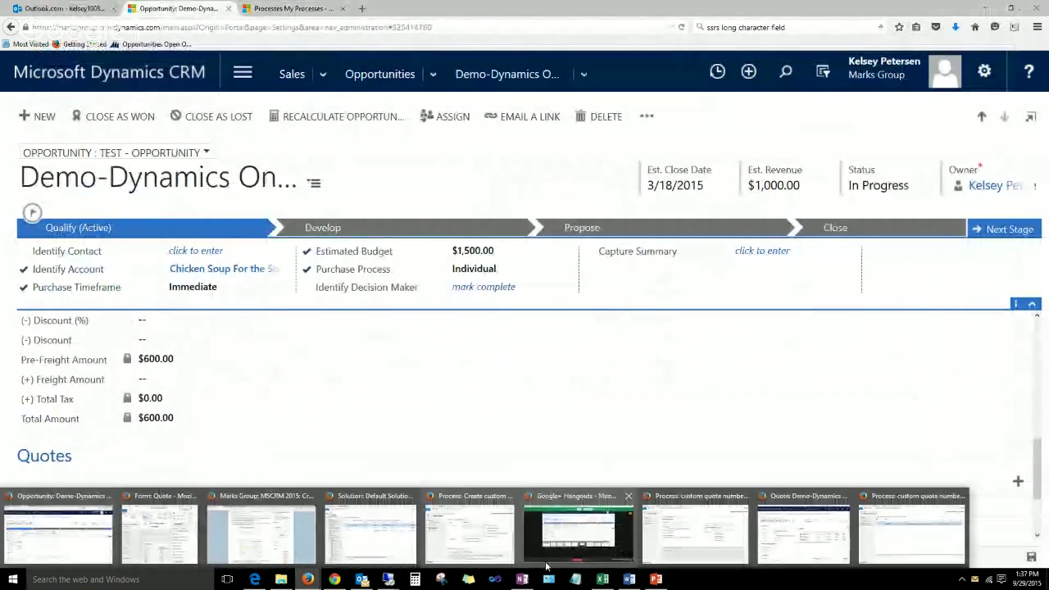
{"action": "left_click", "coordinate": [803, 531]}
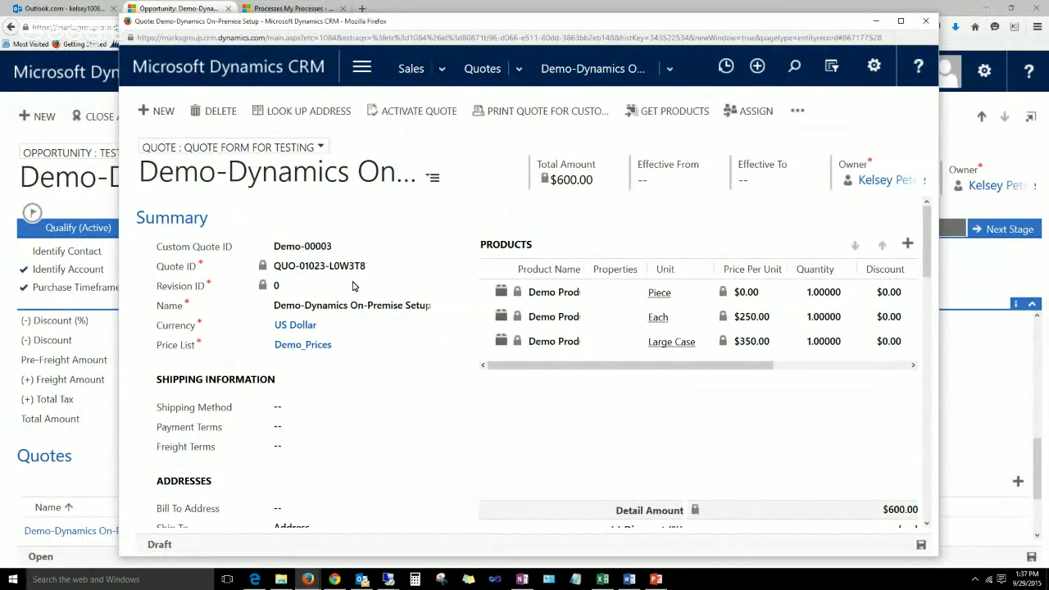
{"action": "left_click", "coordinate": [365, 246]}
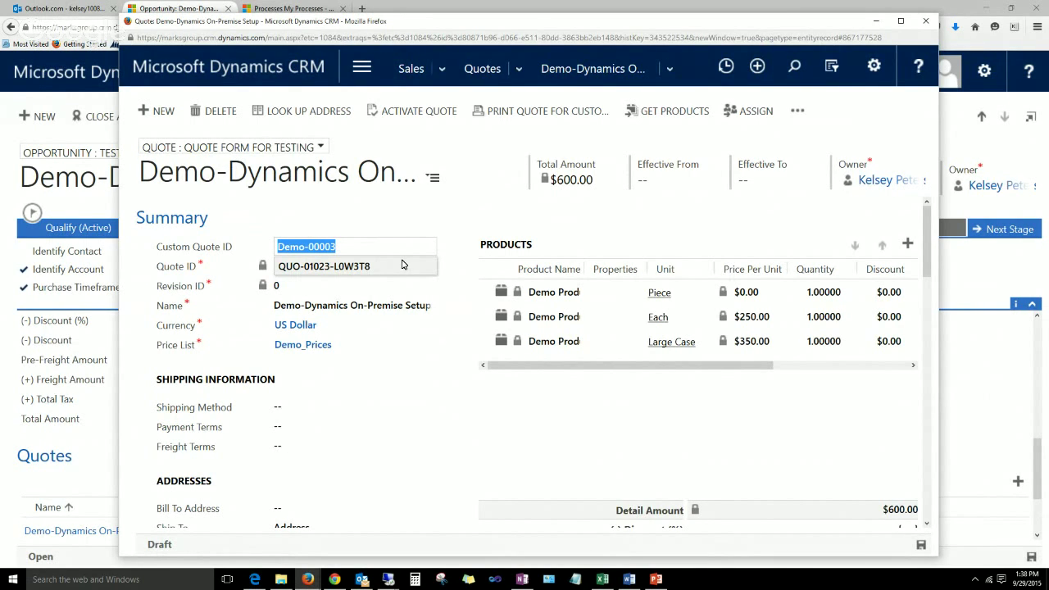
{"action": "left_click", "coordinate": [929, 21]}
- In the Quote form editor, turn off Visible by default for the Quote ID field and minimize the editor
{"action": "mouse_move", "coordinate": [306, 579]}
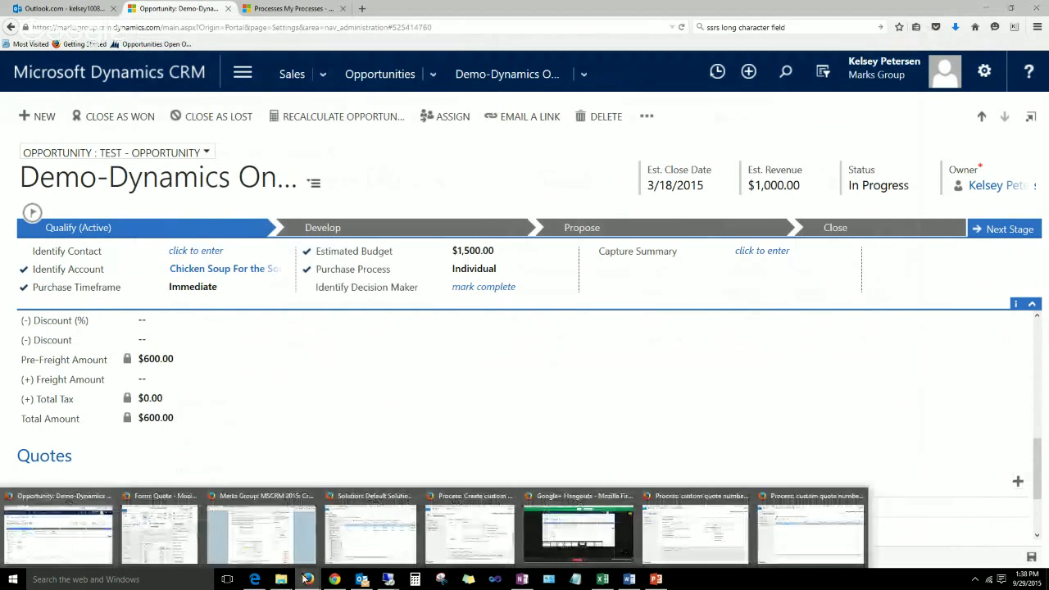
{"action": "left_click", "coordinate": [174, 543]}
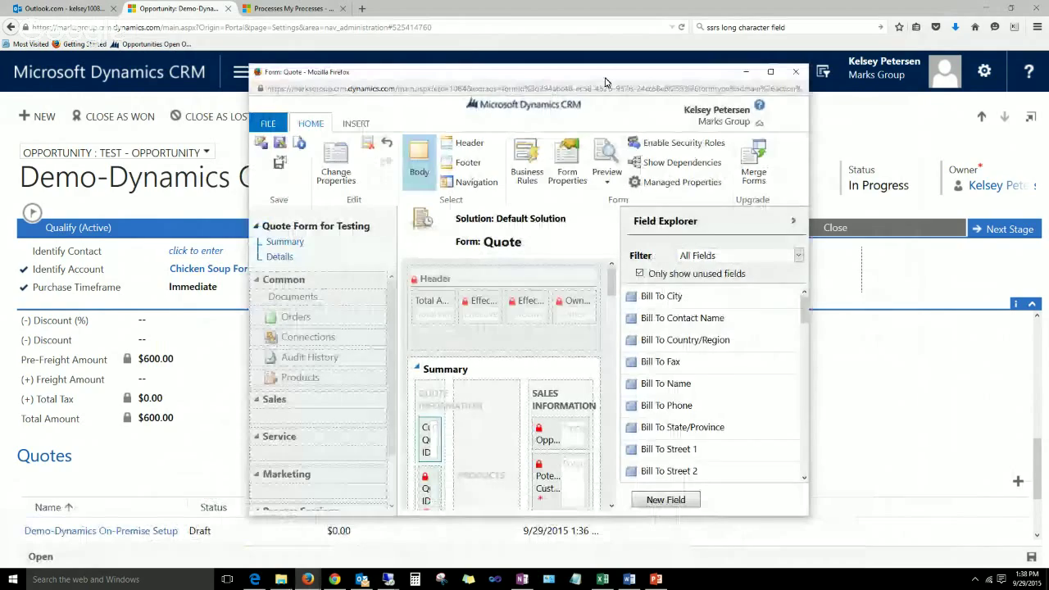
{"action": "double_click", "coordinate": [605, 75]}
{"action": "left_click", "coordinate": [211, 396]}
{"action": "scroll", "coordinate": [358, 339], "scroll_direction": "down", "scroll_amount": 3}
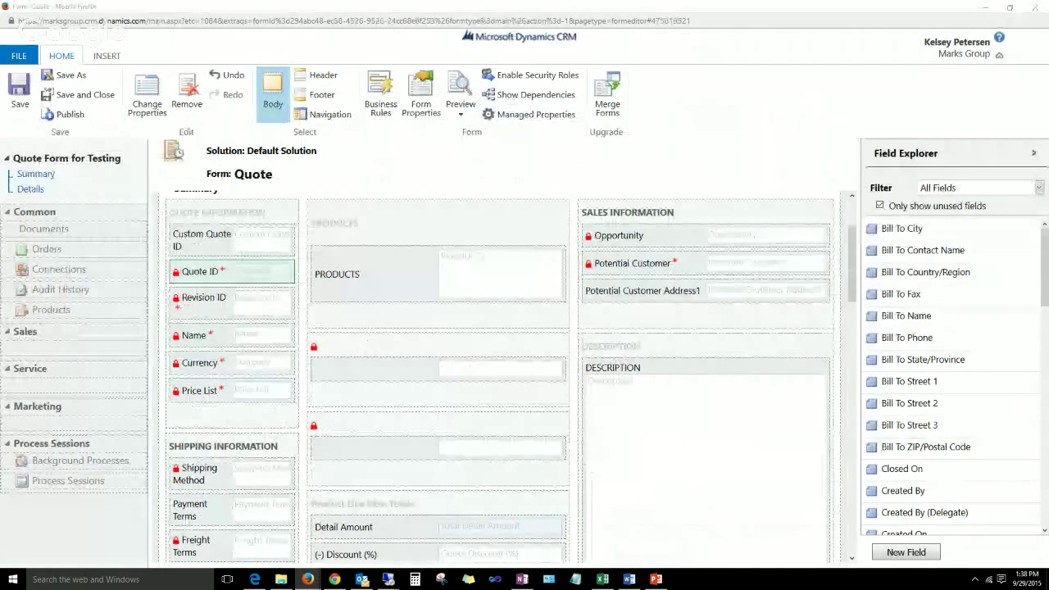
{"action": "double_click", "coordinate": [198, 273]}
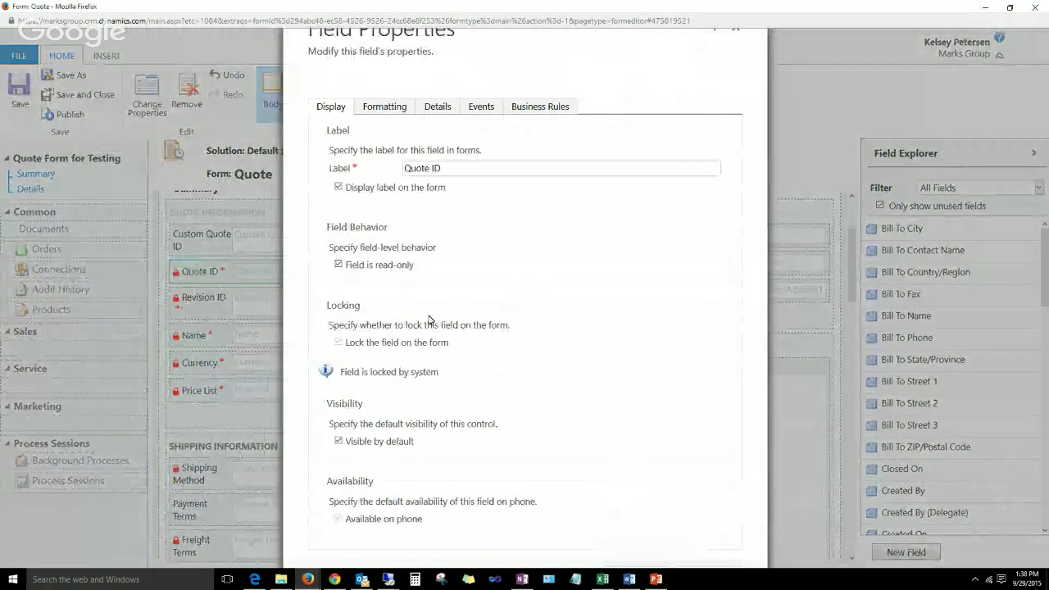
{"action": "left_click", "coordinate": [339, 441]}
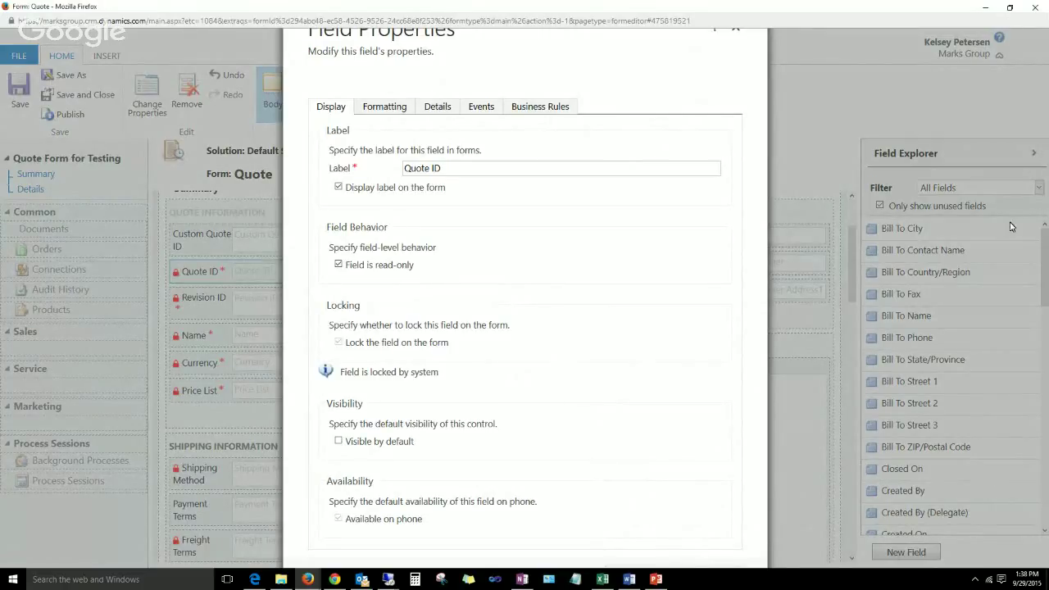
{"action": "left_click_drag", "start_coordinate": [608, 371], "coordinate": [607, 327]}
{"action": "left_click", "coordinate": [634, 391]}
{"action": "left_click", "coordinate": [635, 569]}
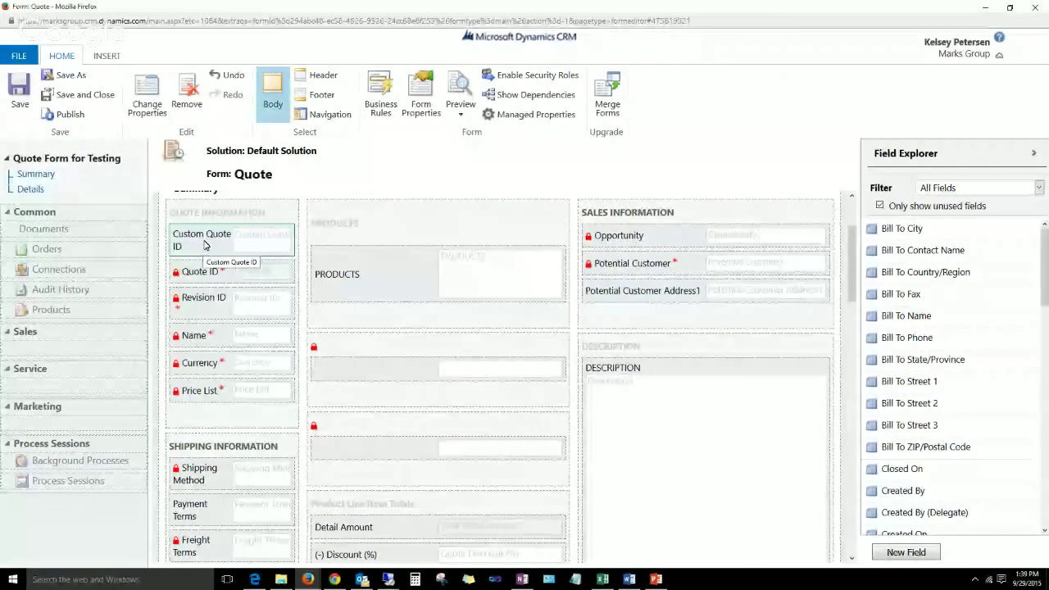
{"action": "left_click", "coordinate": [986, 7]}
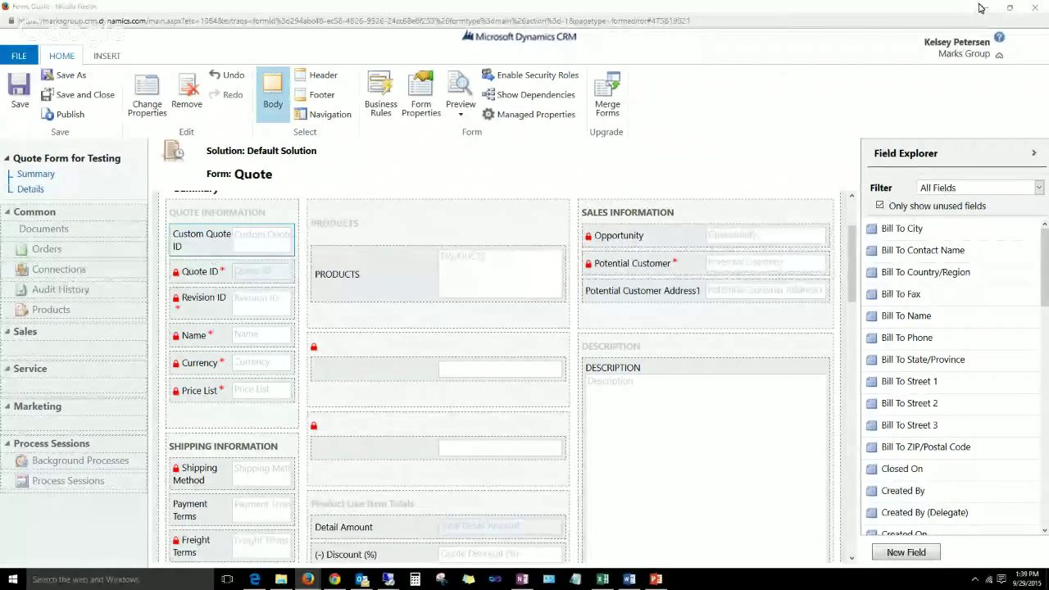
- Open the Create custom quote number workflow and review its run options, start conditions, Custom Quote ID check and steps
{"action": "left_click", "coordinate": [304, 8]}
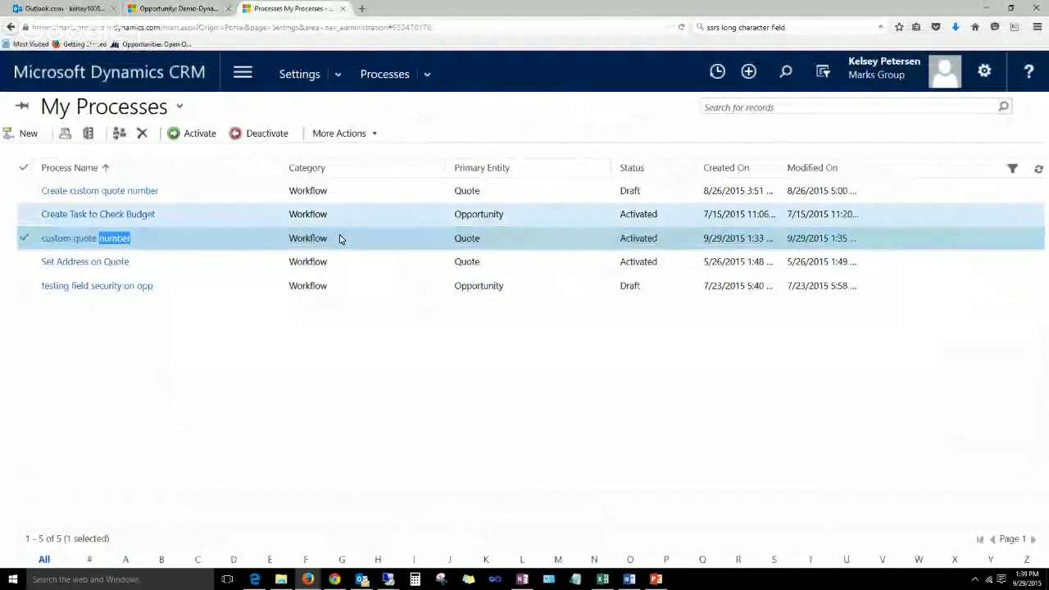
{"action": "double_click", "coordinate": [216, 197]}
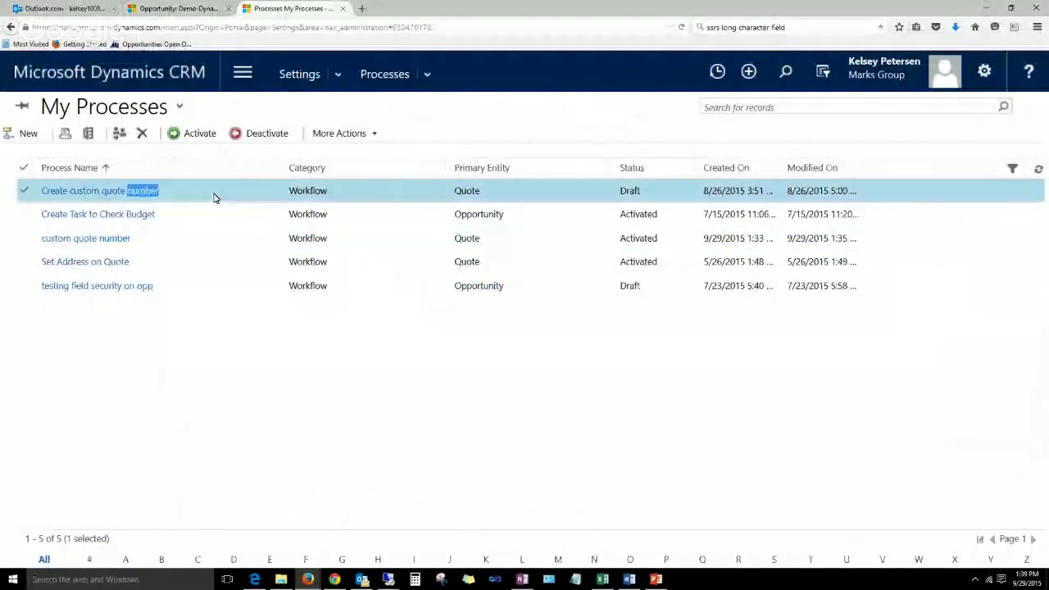
{"action": "double_click", "coordinate": [582, 77]}
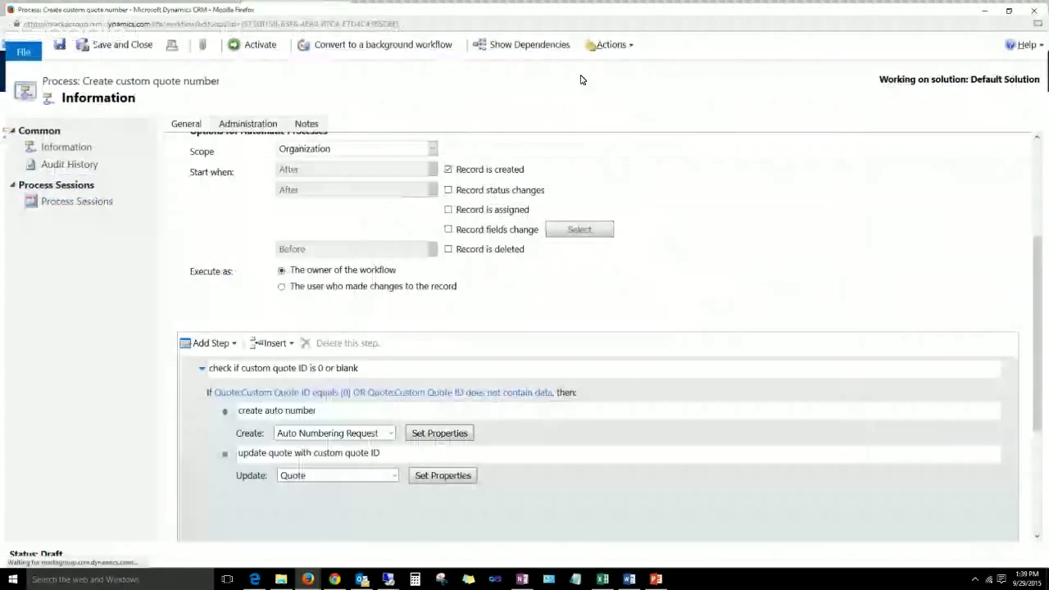
{"action": "scroll", "coordinate": [609, 393], "scroll_direction": "up", "scroll_amount": 3}
{"action": "scroll", "coordinate": [596, 381], "scroll_direction": "down", "scroll_amount": 3}
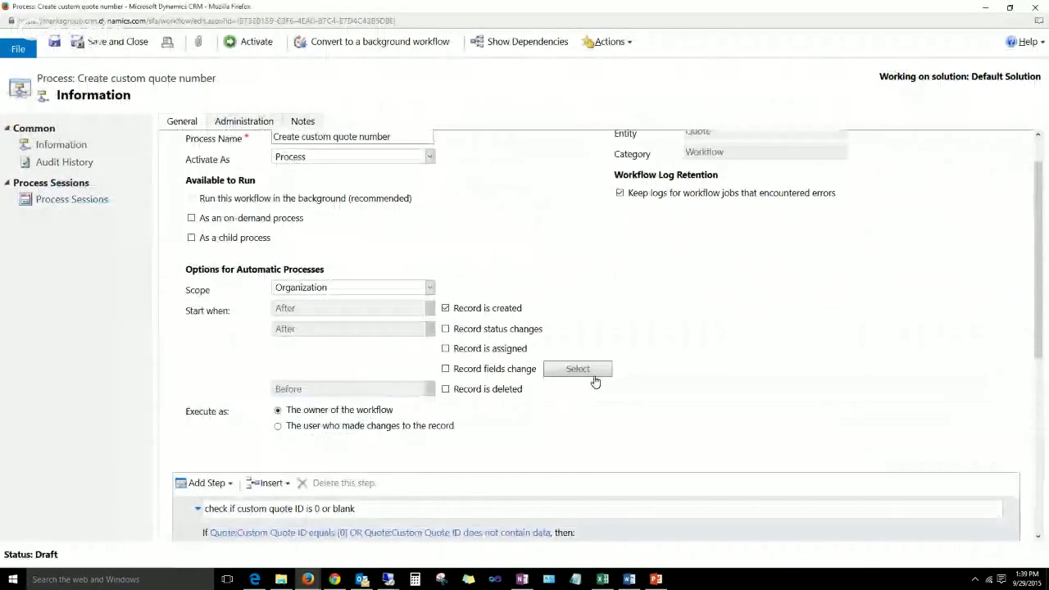
{"action": "scroll", "coordinate": [562, 241], "scroll_direction": "up", "scroll_amount": 5}
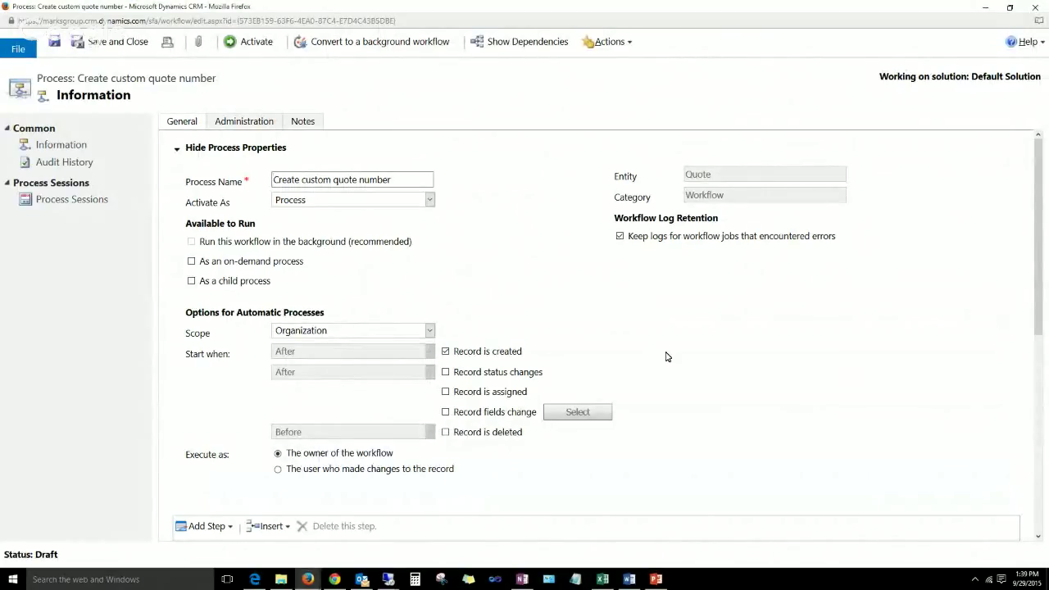
{"action": "scroll", "coordinate": [676, 362], "scroll_direction": "down", "scroll_amount": 3}
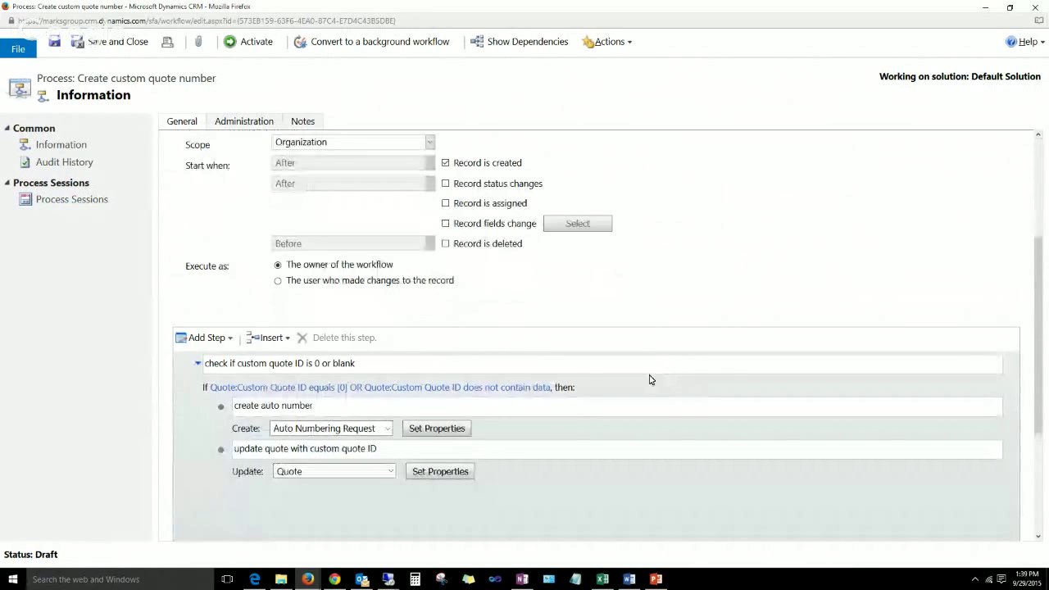
{"action": "left_click", "coordinate": [482, 393]}
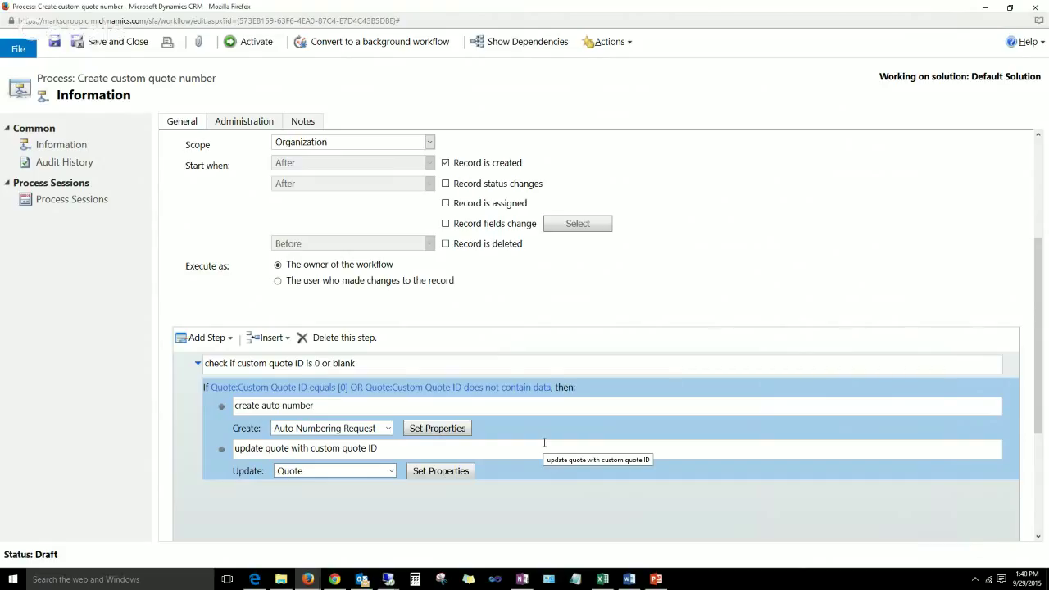
- Activate the Create custom quote number workflow and close its window
{"action": "left_click", "coordinate": [250, 45]}
{"action": "left_click", "coordinate": [607, 389]}
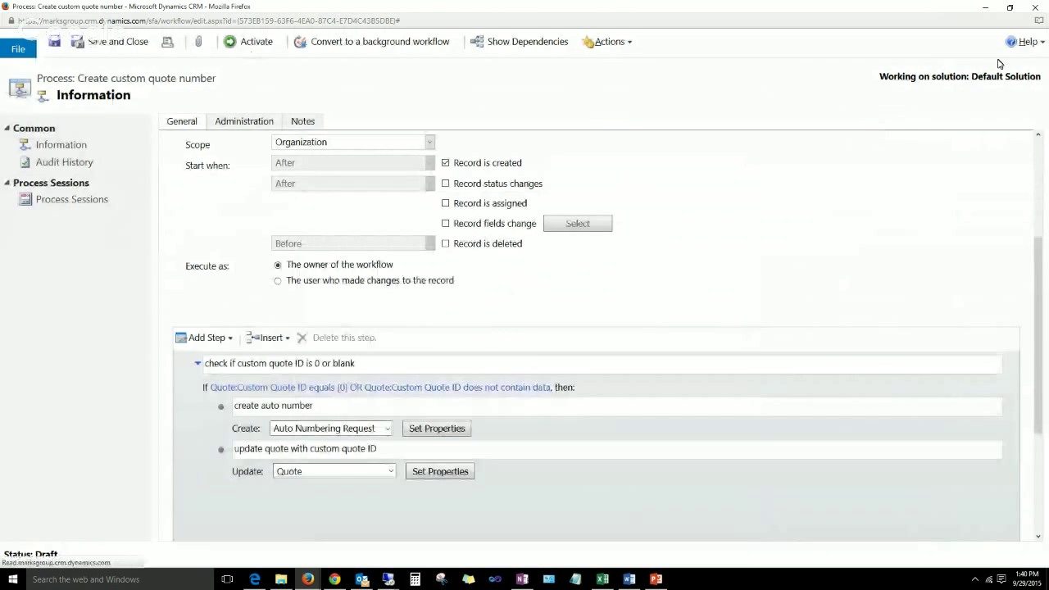
{"action": "left_click", "coordinate": [1032, 11]}
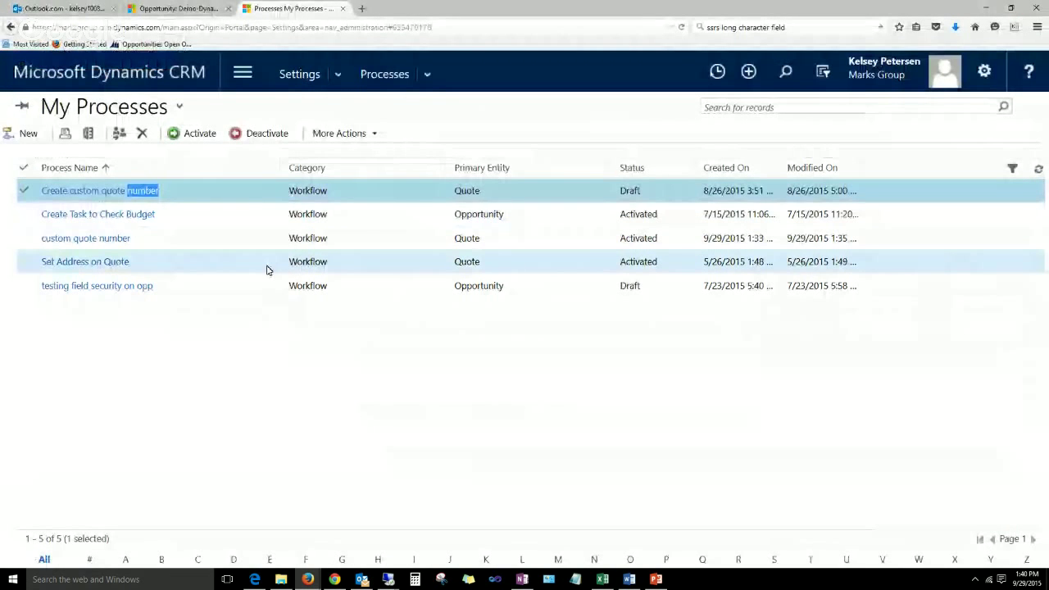
- Deactivate the custom quote number workflow in the My Processes list
{"action": "left_click", "coordinate": [229, 242]}
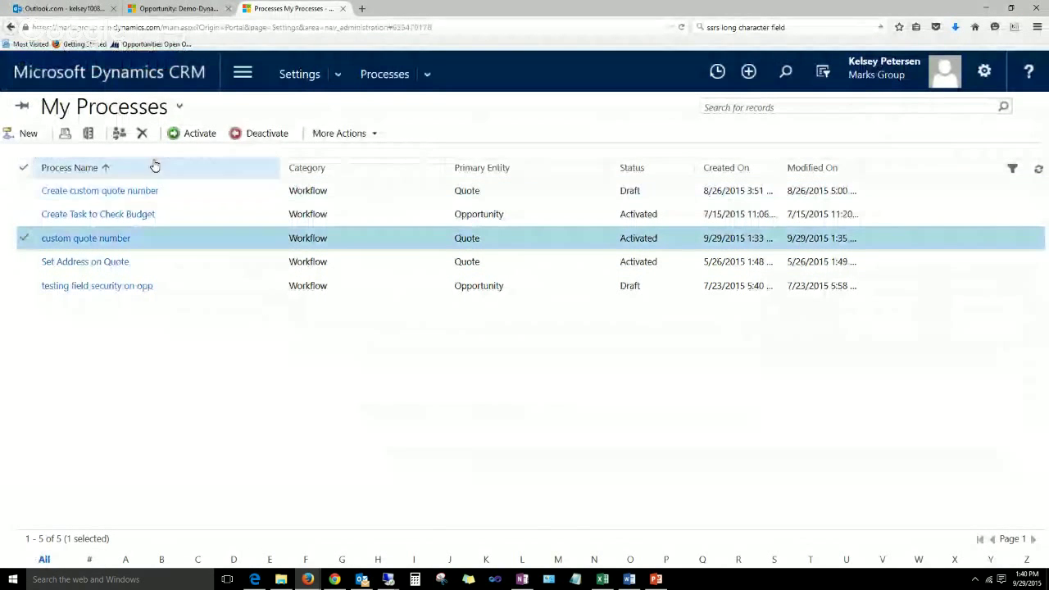
{"action": "left_click", "coordinate": [247, 138]}
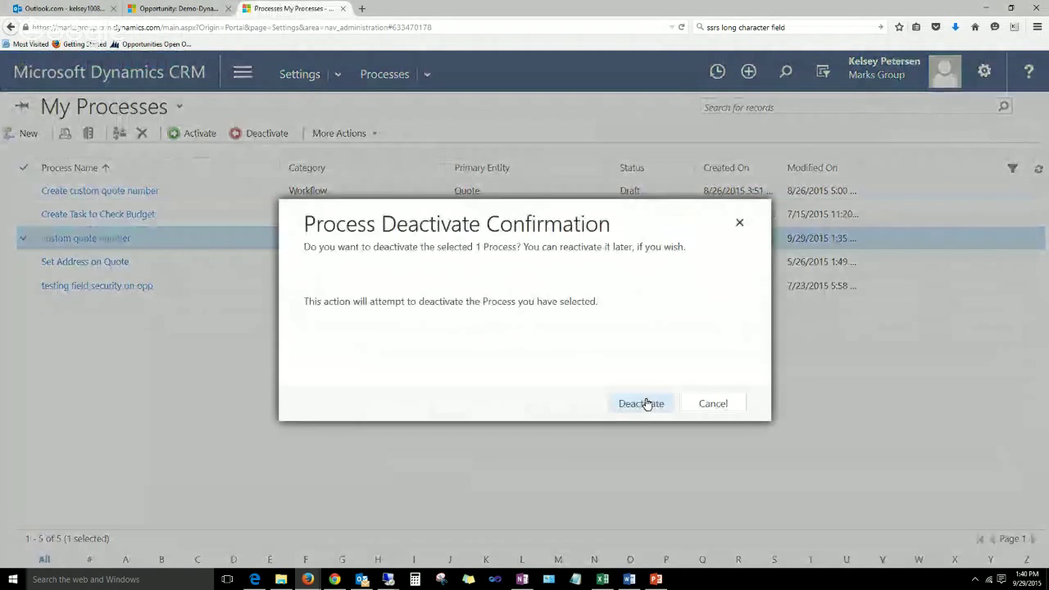
{"action": "left_click", "coordinate": [646, 402]}
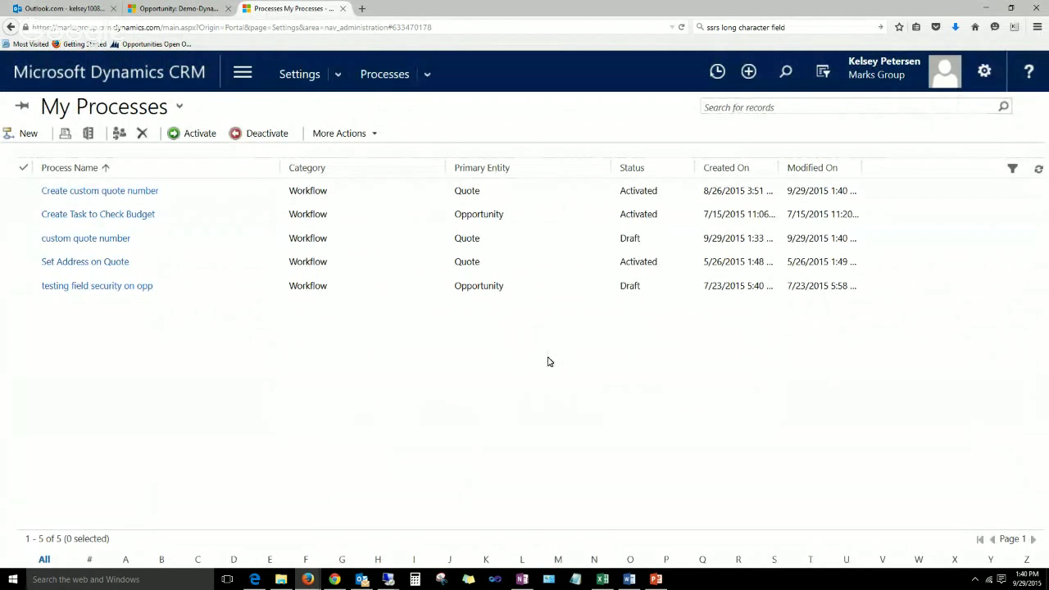
- Create another quote from the opportunity's Quotes section and check its Custom Quote ID and Quote ID
{"action": "left_click", "coordinate": [187, 9]}
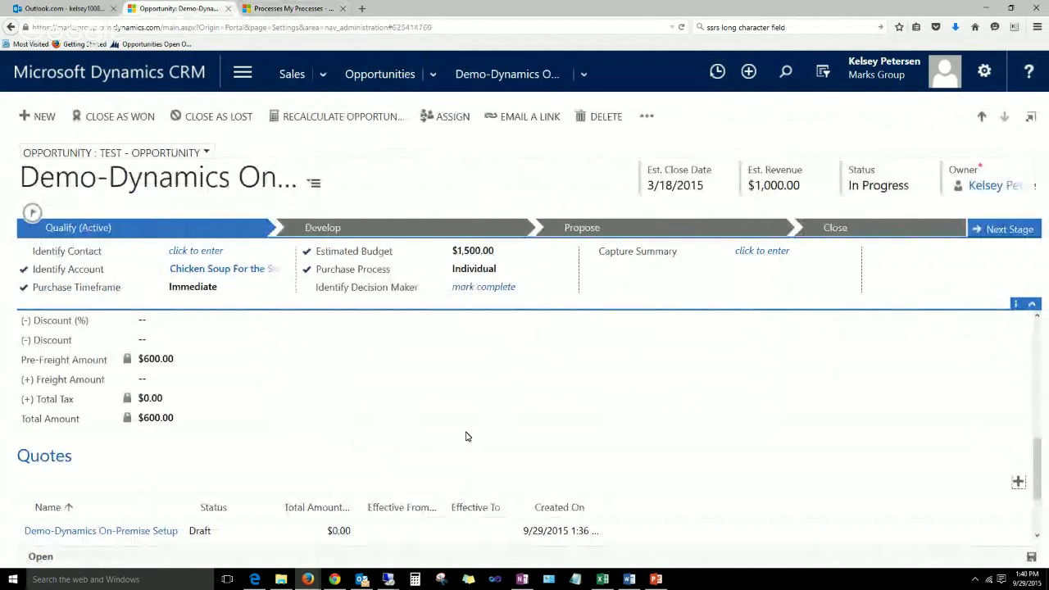
{"action": "scroll", "coordinate": [530, 385], "scroll_direction": "down", "scroll_amount": 2}
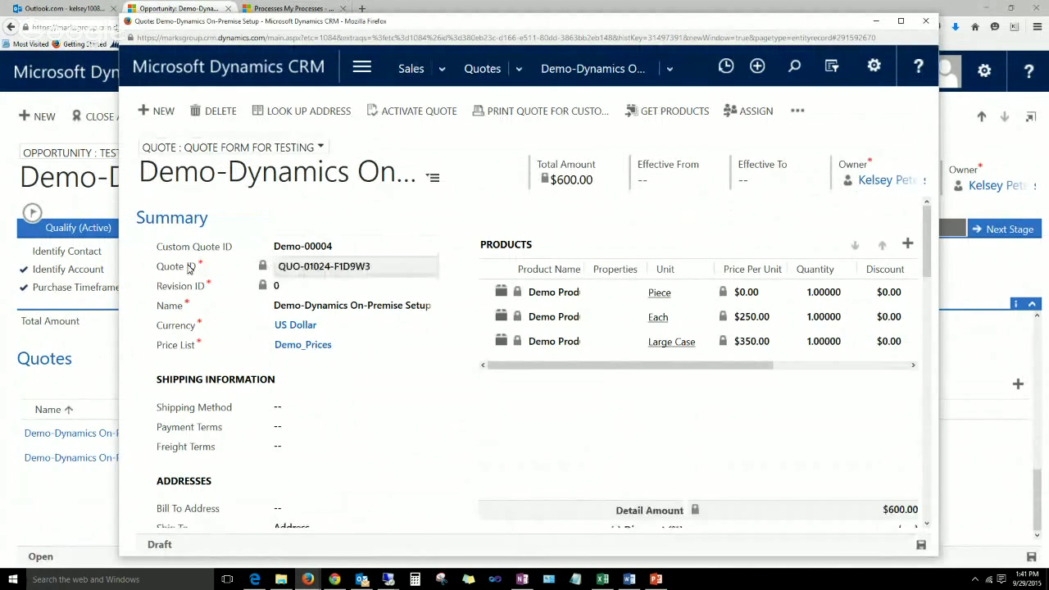
{"action": "mouse_move", "coordinate": [188, 269]}
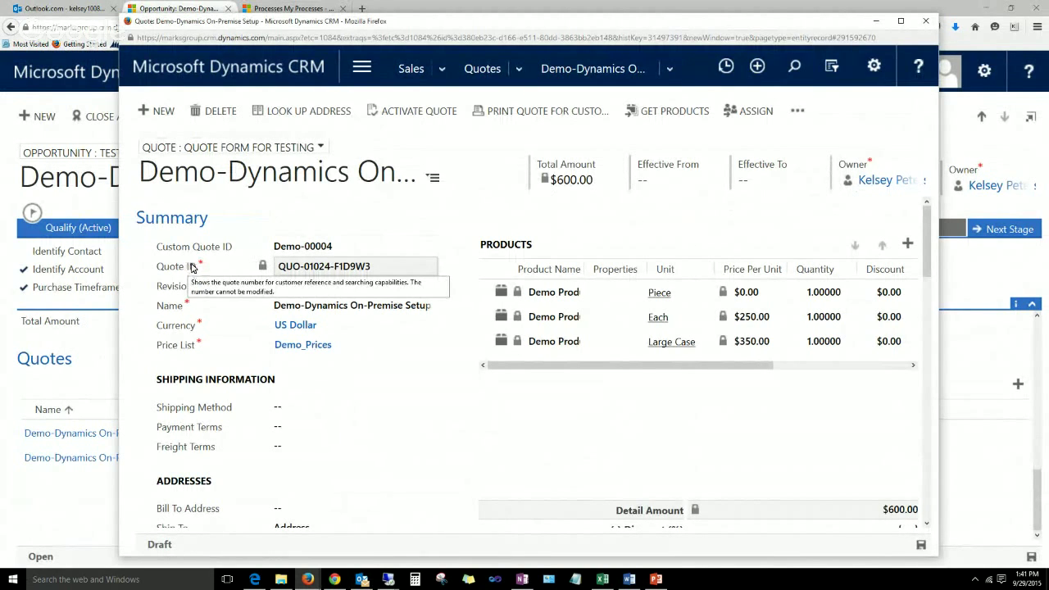
- Activate and revise the new quote, check the revision's Custom Quote ID, and close the quote window
{"action": "left_click", "coordinate": [400, 113]}
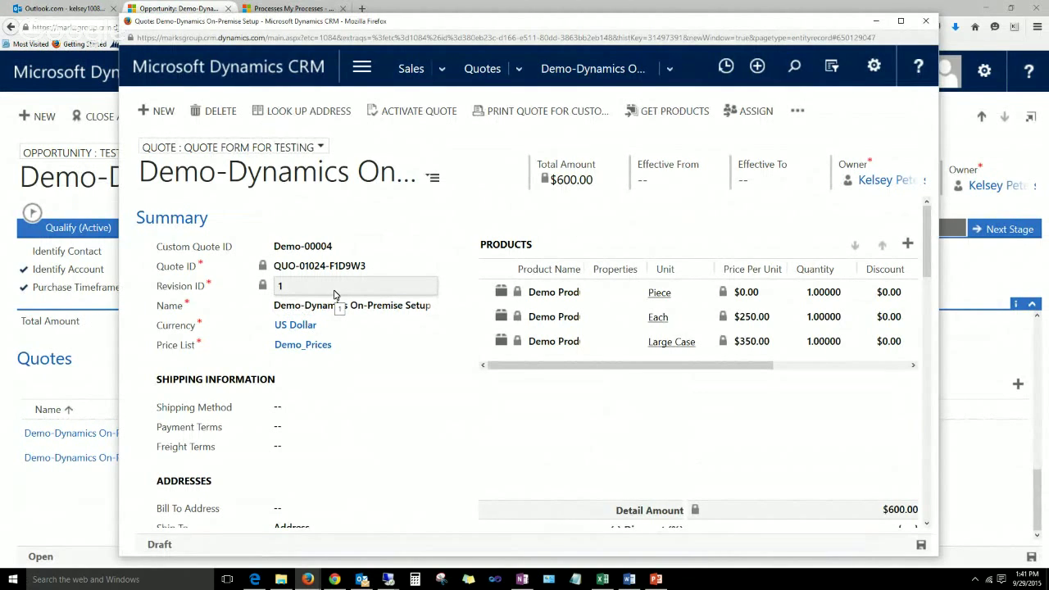
{"action": "left_click", "coordinate": [350, 248]}
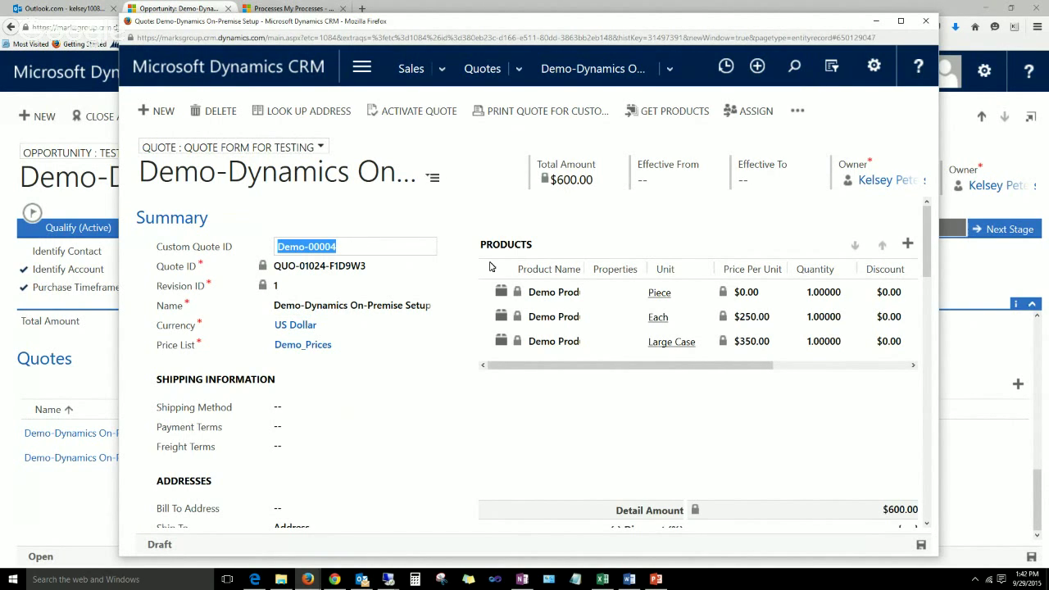
{"action": "left_click", "coordinate": [926, 20]}
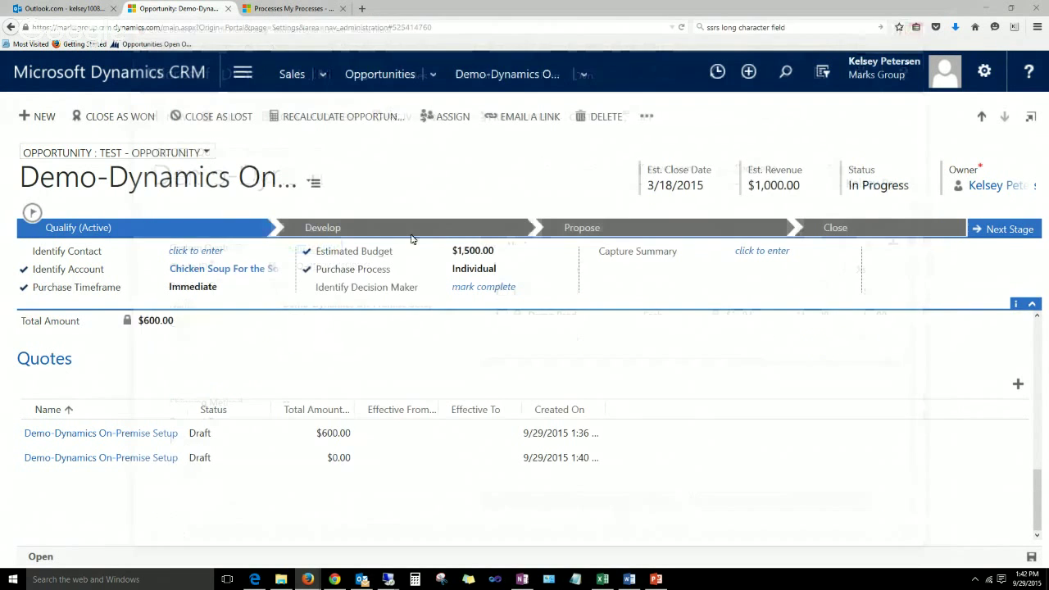
- Switch to the Quote form editor and open the new_hangoutLibrary script from the form's properties for editing
{"action": "left_click", "coordinate": [335, 578]}
{"action": "left_click", "coordinate": [307, 579]}
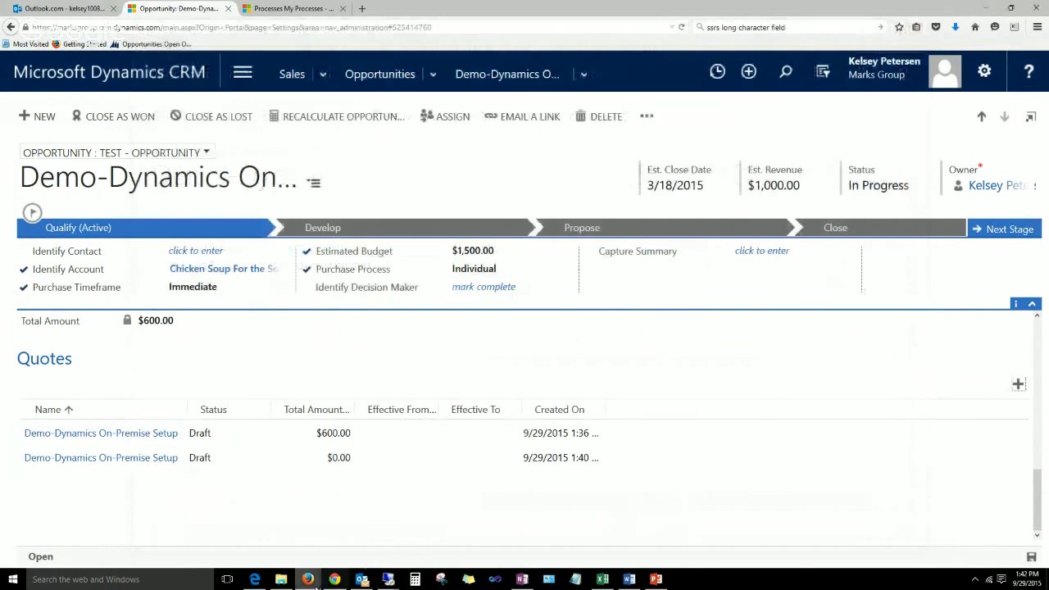
{"action": "left_click", "coordinate": [216, 541]}
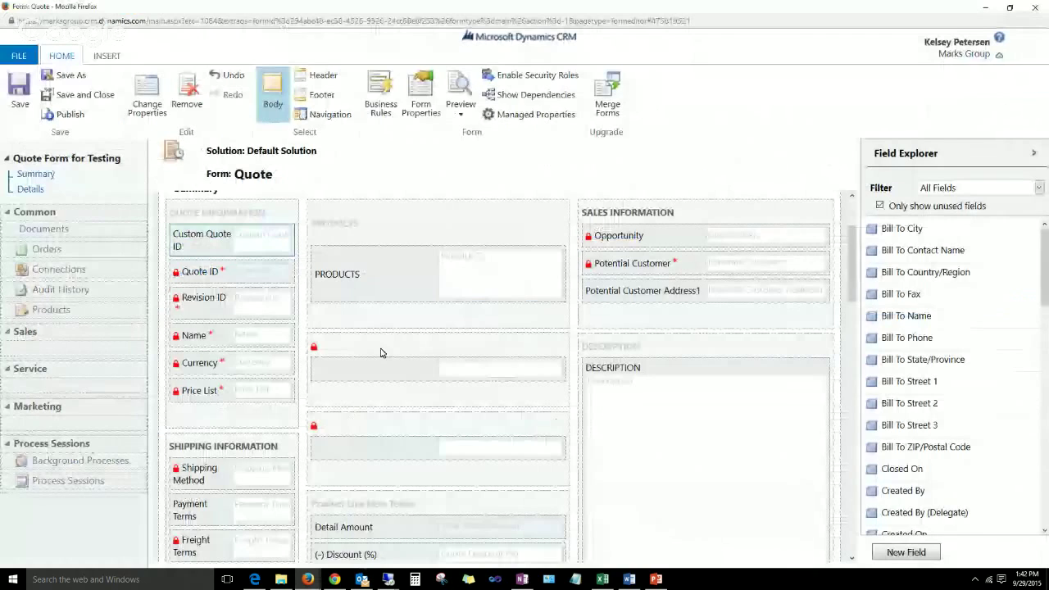
{"action": "left_click", "coordinate": [408, 120]}
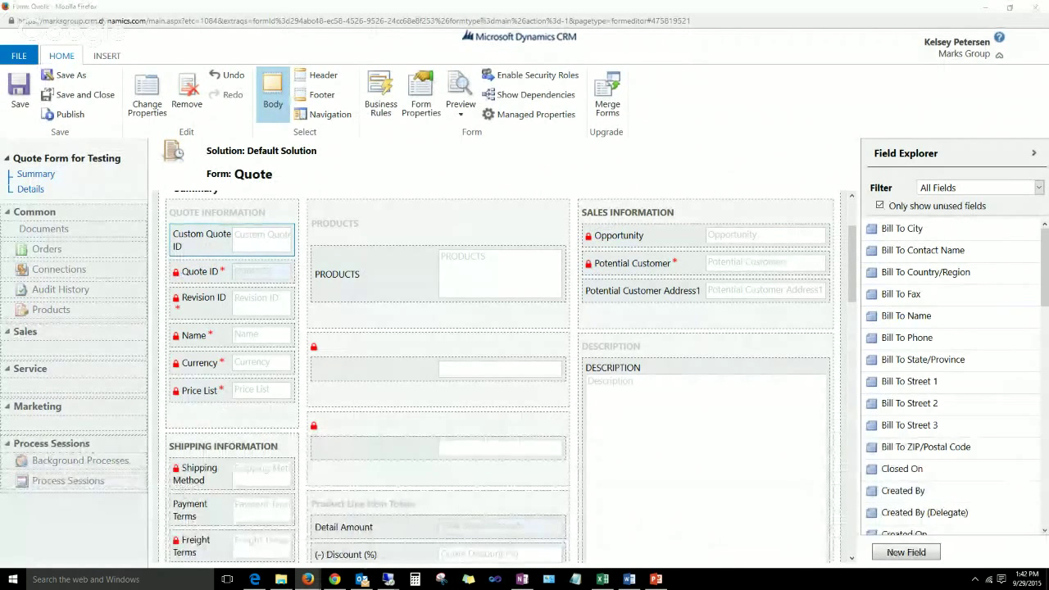
{"action": "left_click", "coordinate": [425, 105]}
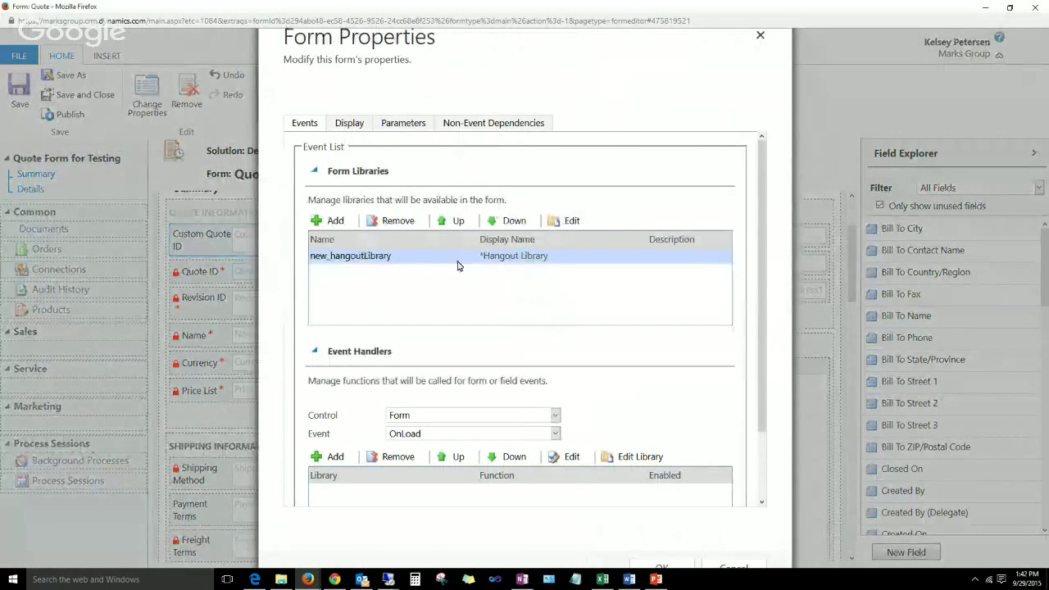
{"action": "left_click", "coordinate": [760, 36]}
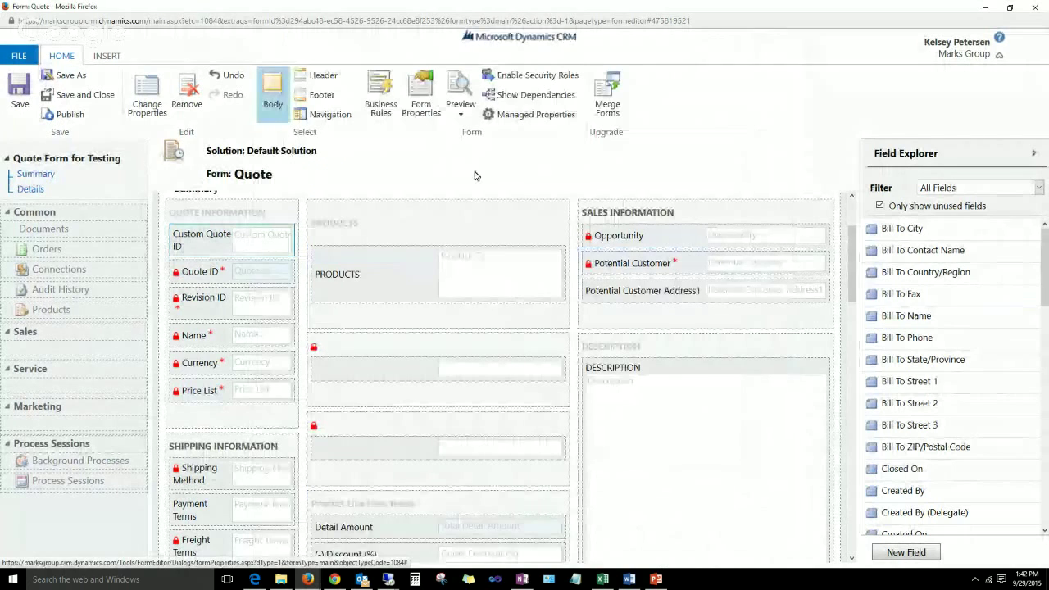
{"action": "left_click", "coordinate": [415, 105]}
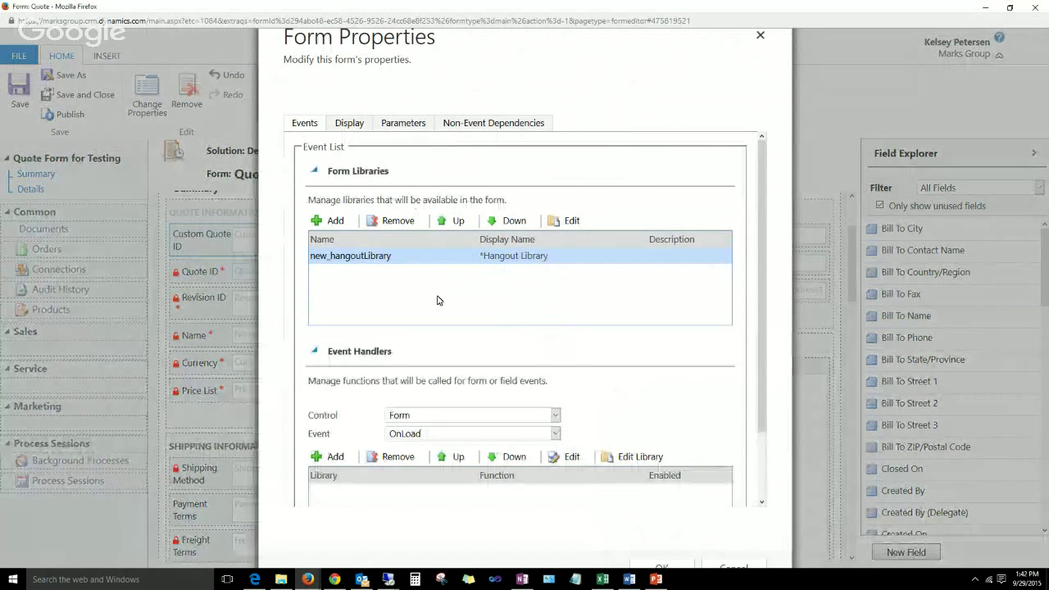
{"action": "double_click", "coordinate": [433, 258]}
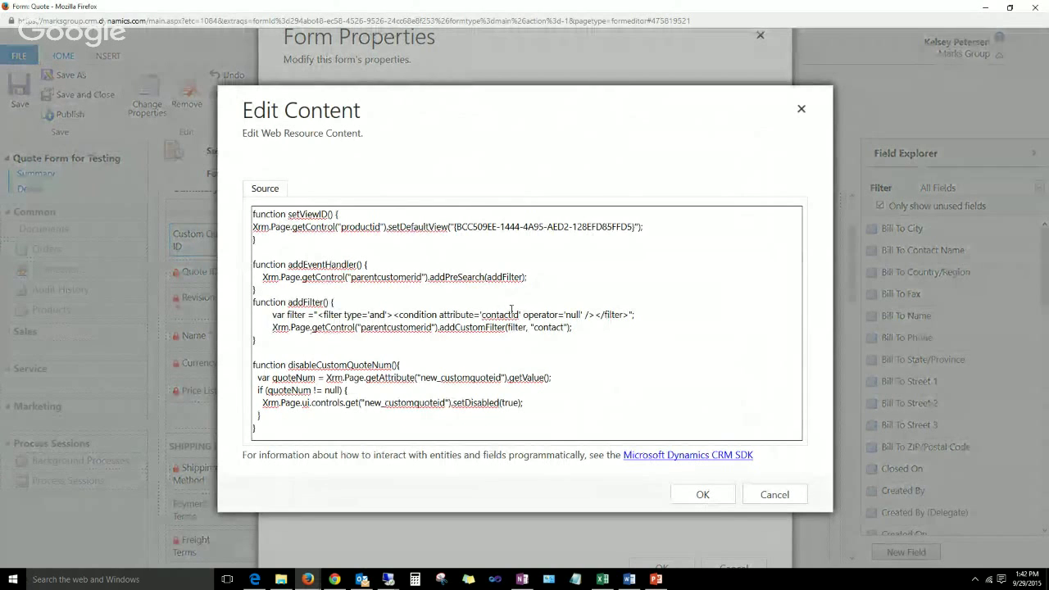
- Examine the disableCustomQuoteNum function and its new_customquoteid field reference in the library script, and close the script
{"action": "left_click", "coordinate": [255, 424]}
{"action": "left_click_drag", "start_coordinate": [253, 423], "coordinate": [252, 366]}
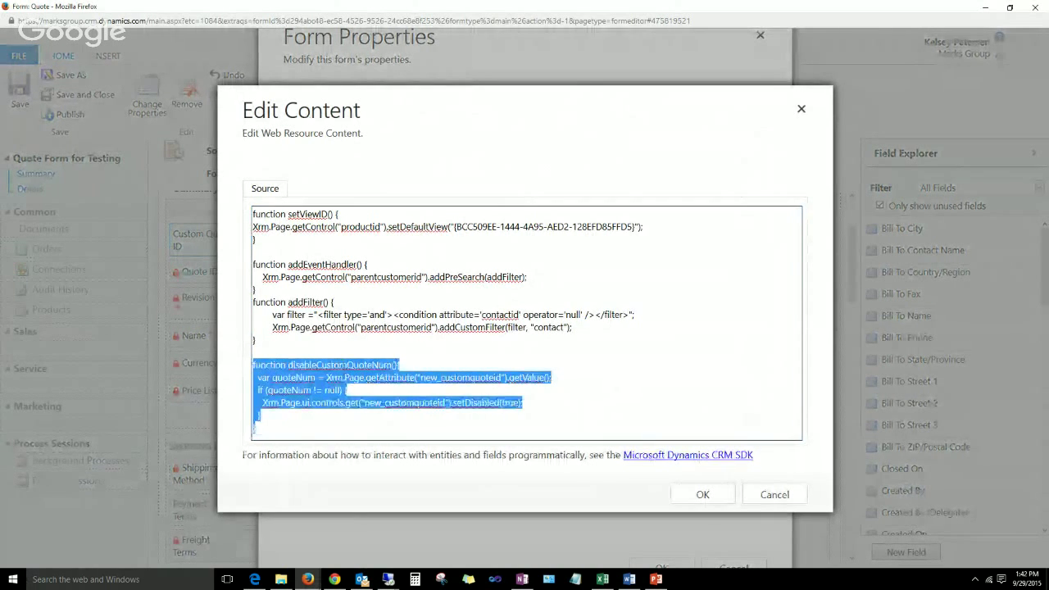
{"action": "left_click", "coordinate": [412, 374]}
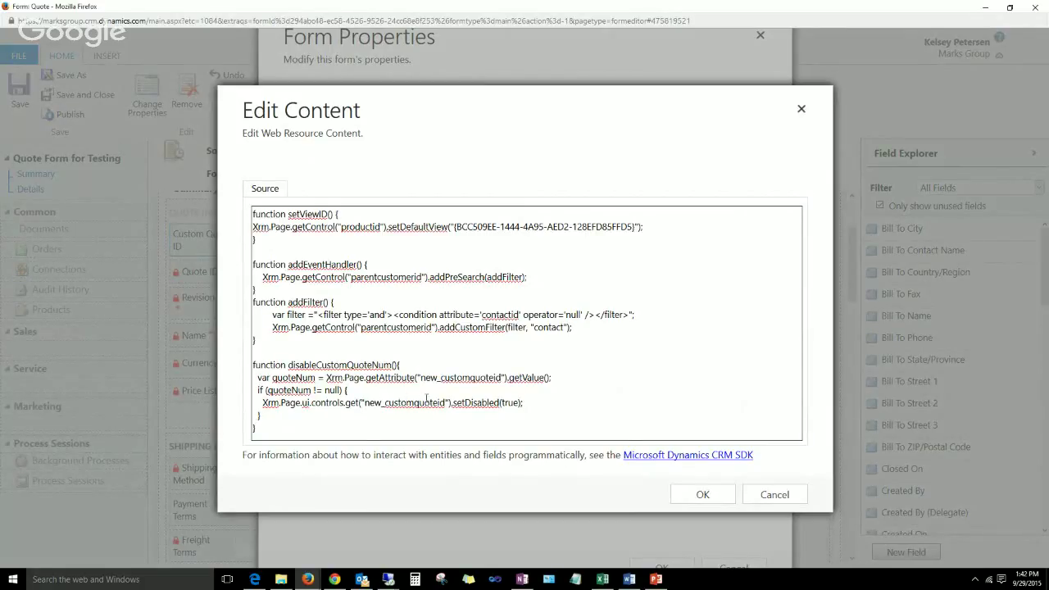
{"action": "left_click_drag", "start_coordinate": [501, 377], "coordinate": [425, 378]}
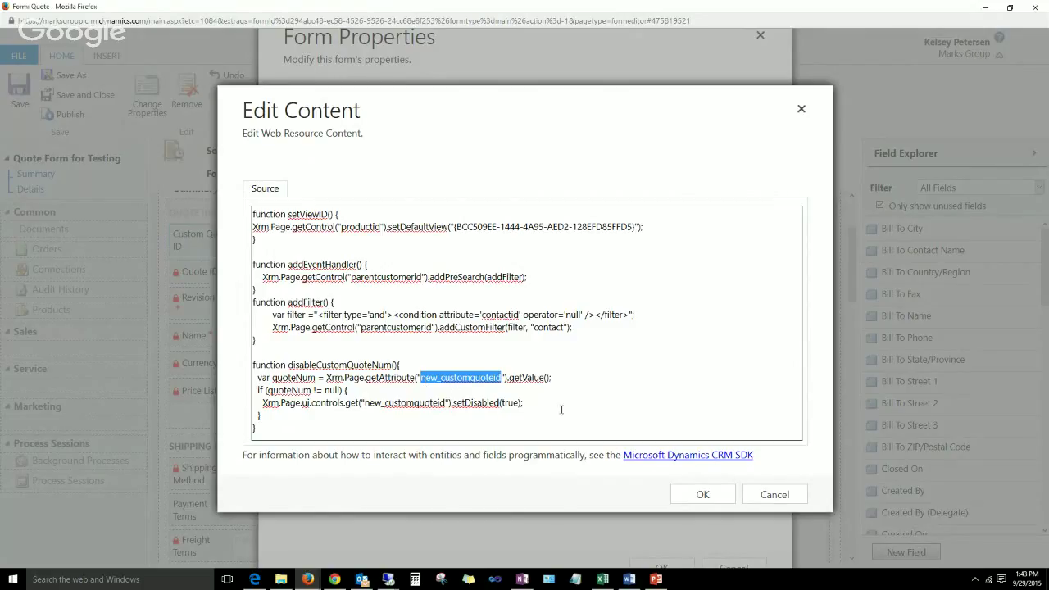
{"action": "left_click", "coordinate": [550, 404]}
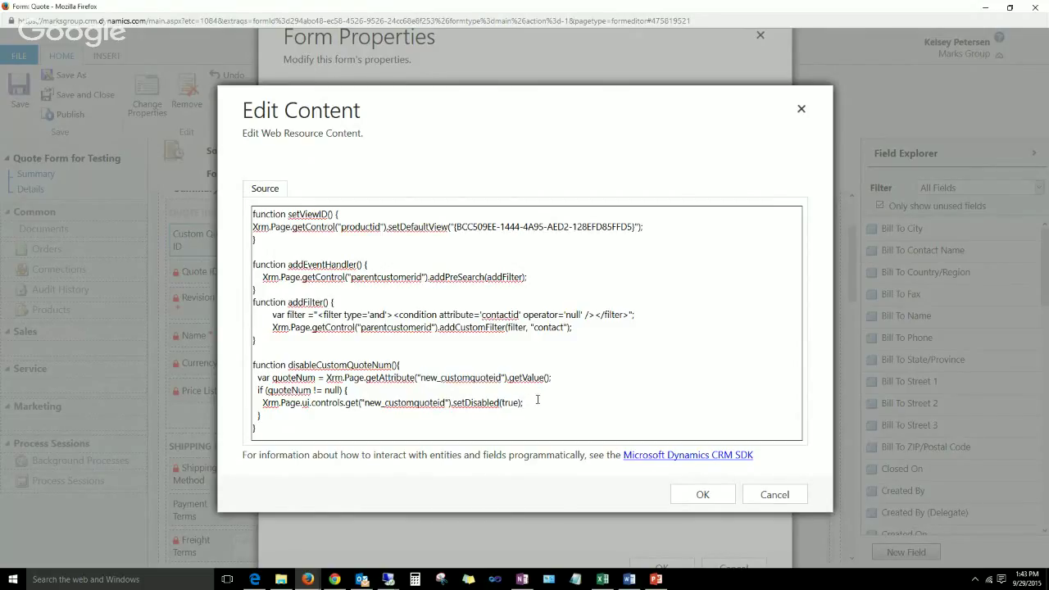
{"action": "left_click", "coordinate": [697, 495]}
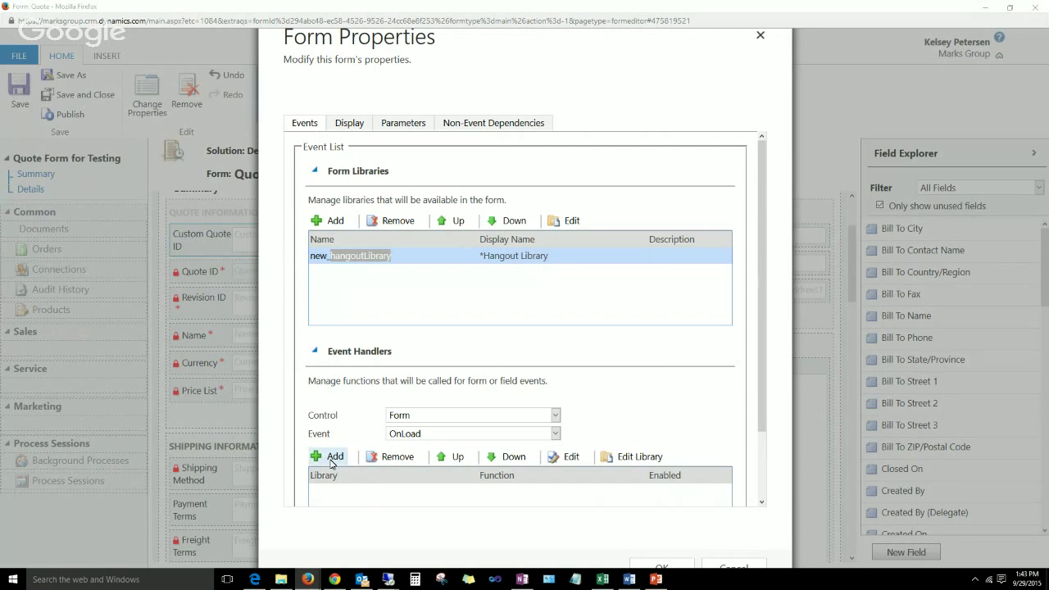
- Copy the function name disableCustomQuoteNum from the new_hangoutLibrary script and close the script without changes
{"action": "double_click", "coordinate": [416, 259]}
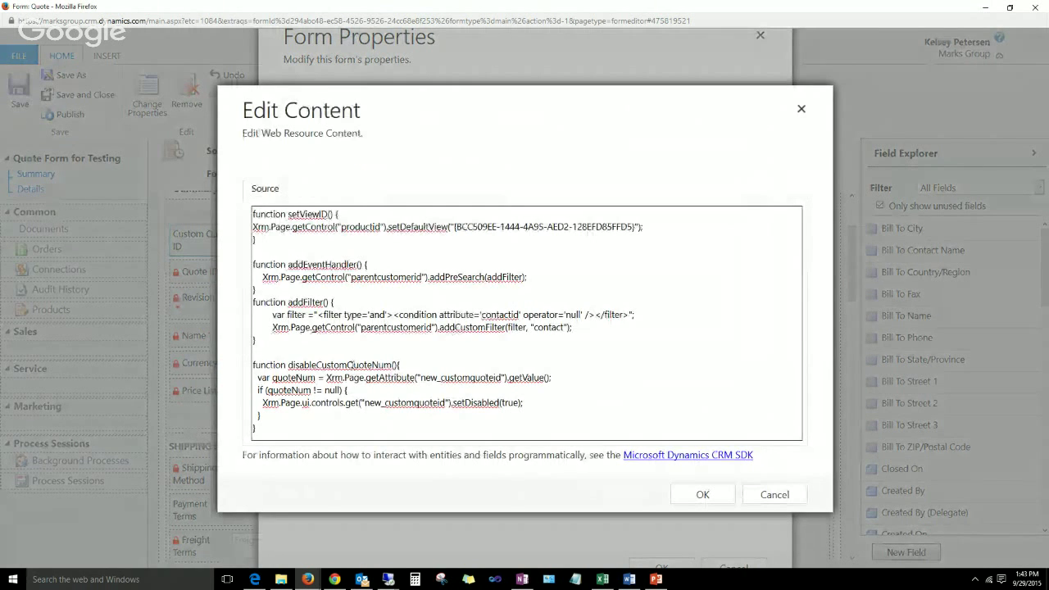
{"action": "double_click", "coordinate": [354, 365]}
{"action": "key", "text": "ctrl+c"}
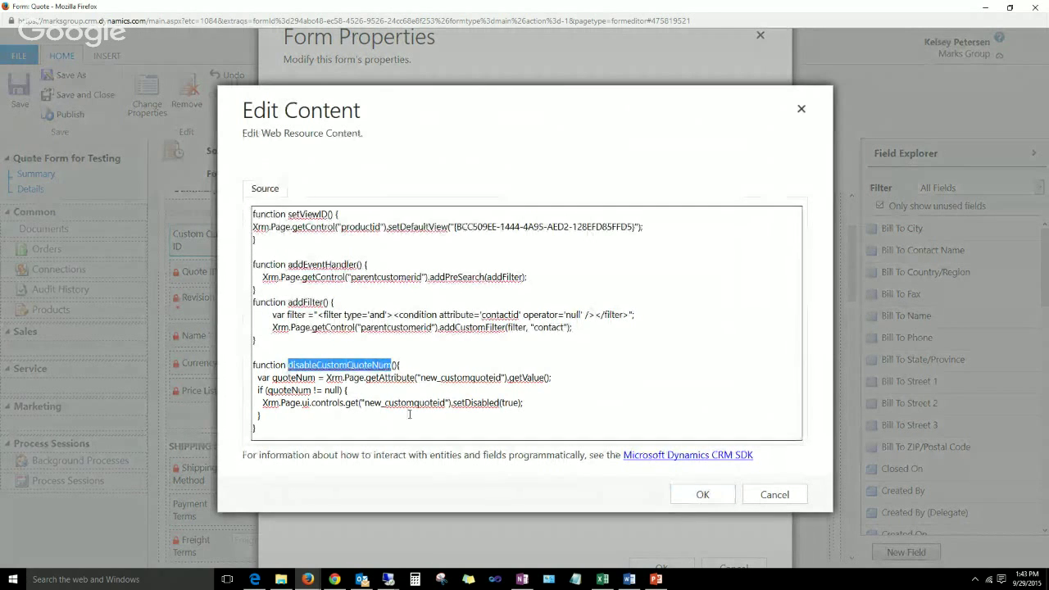
{"action": "left_click", "coordinate": [355, 390]}
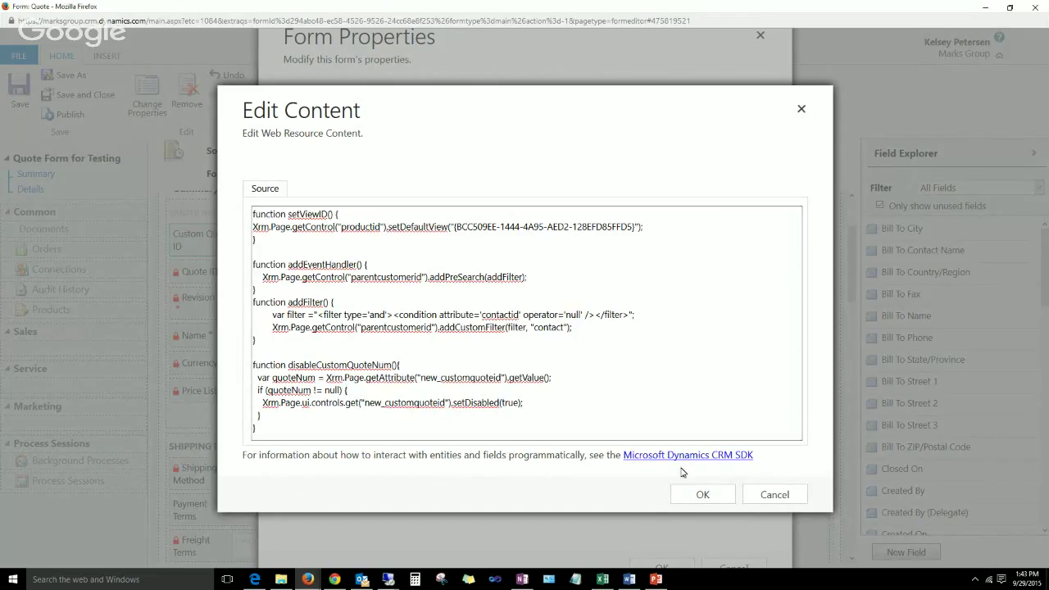
{"action": "left_click", "coordinate": [755, 492]}
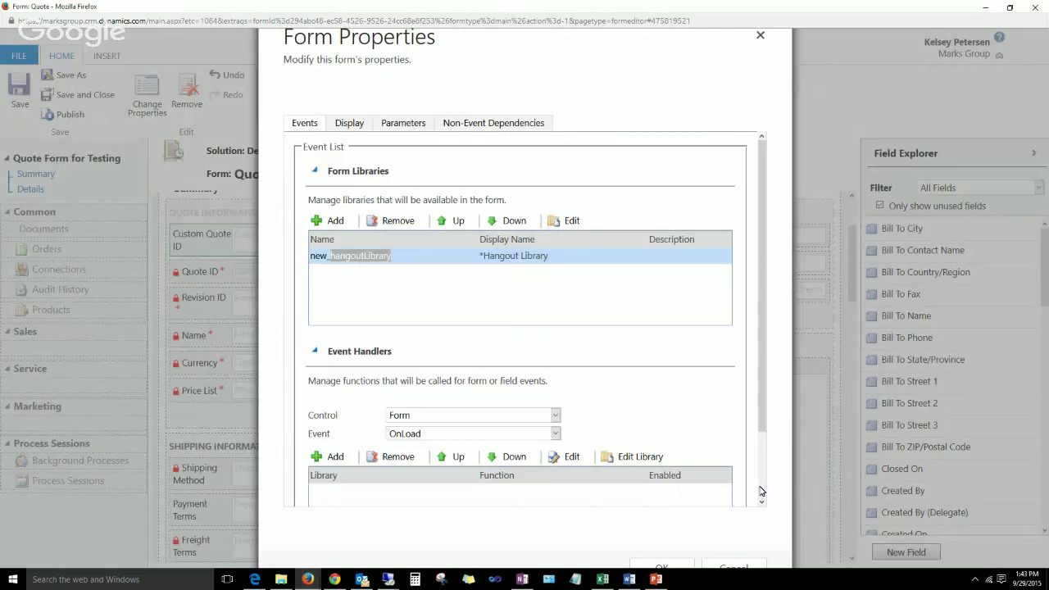
- Add disableCustomQuoteNum from new_hangoutLibrary as the form's OnLoad event handler, save and publish the quote form, and close the editor
{"action": "left_click", "coordinate": [334, 457]}
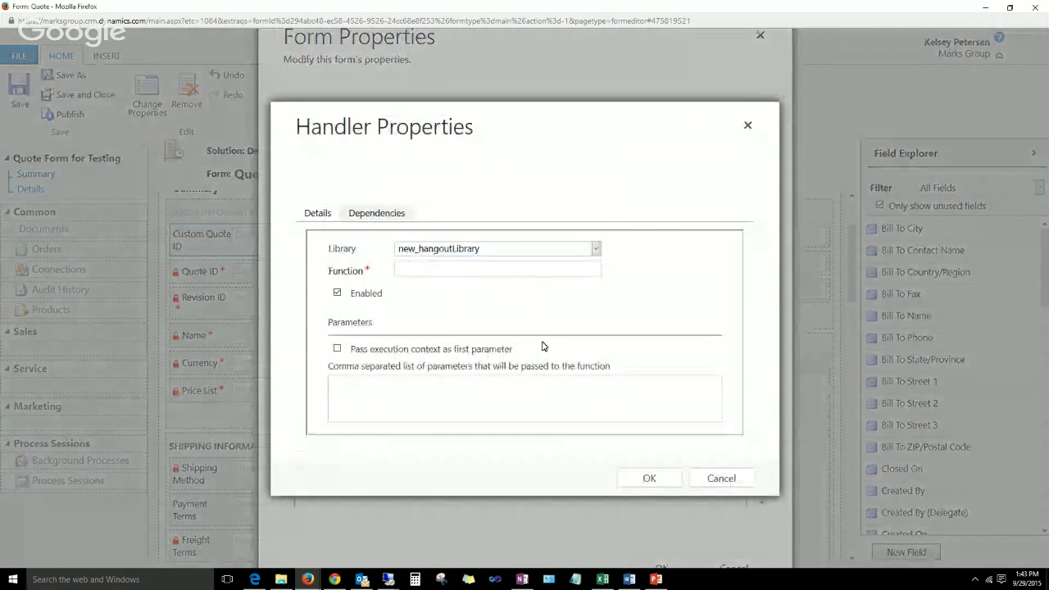
{"action": "left_click", "coordinate": [468, 267]}
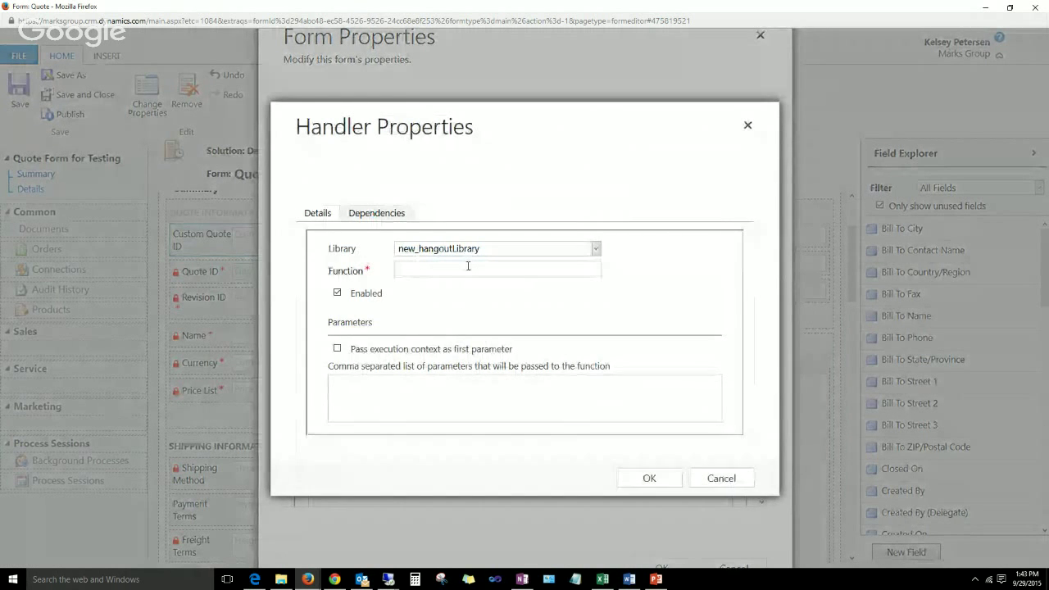
{"action": "key", "text": "ctrl+v"}
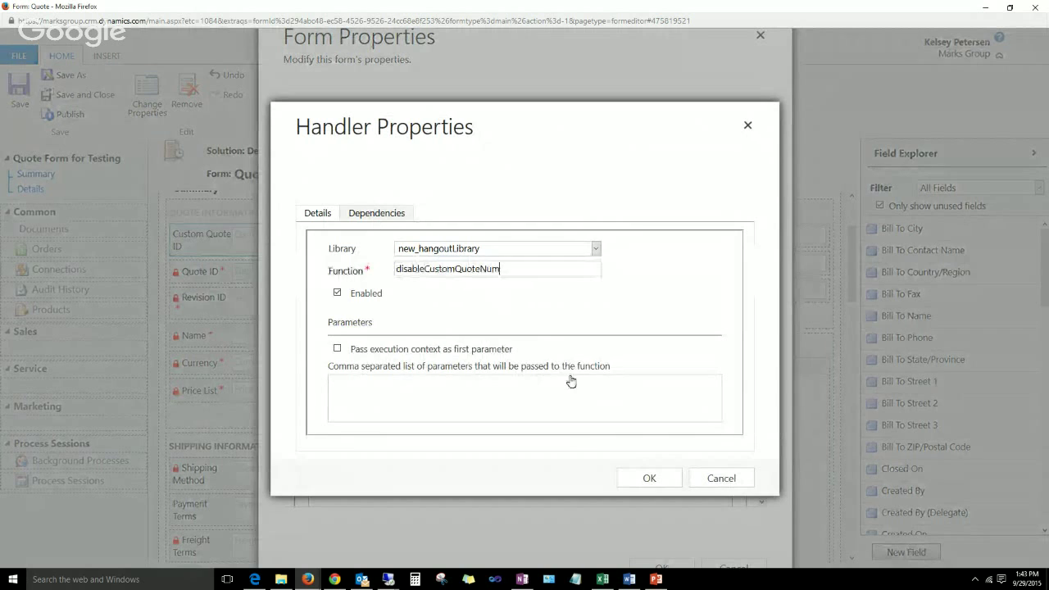
{"action": "left_click", "coordinate": [635, 483]}
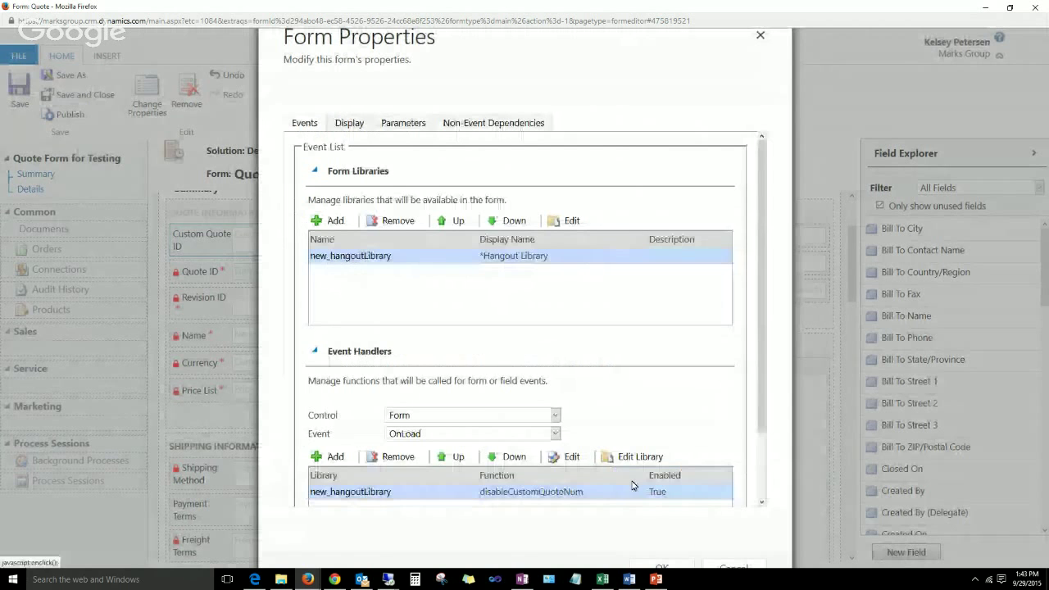
{"action": "left_click", "coordinate": [658, 567]}
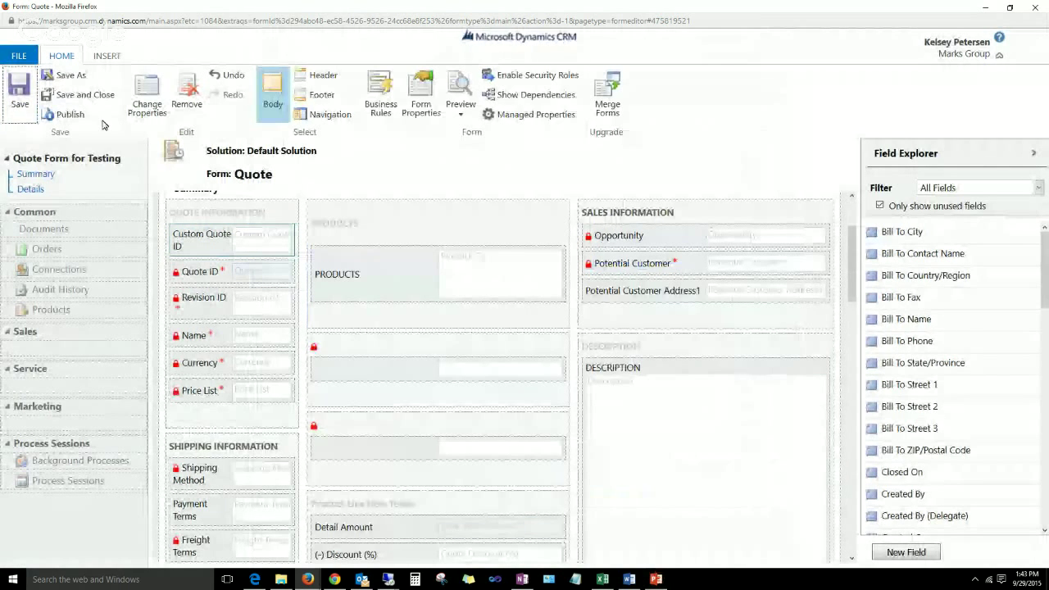
{"action": "left_click", "coordinate": [70, 116]}
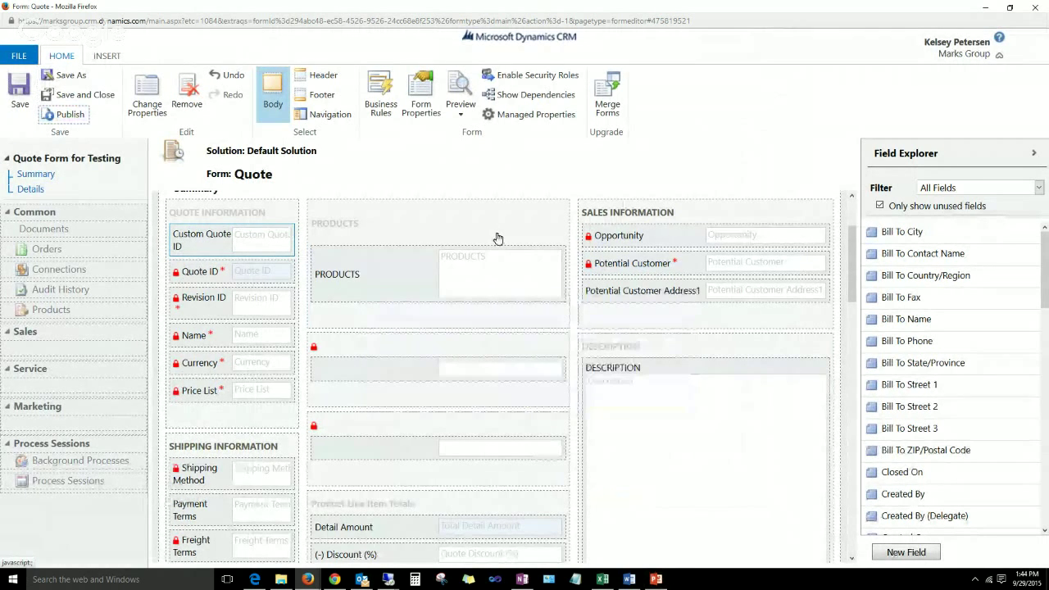
{"action": "left_click", "coordinate": [1034, 10]}
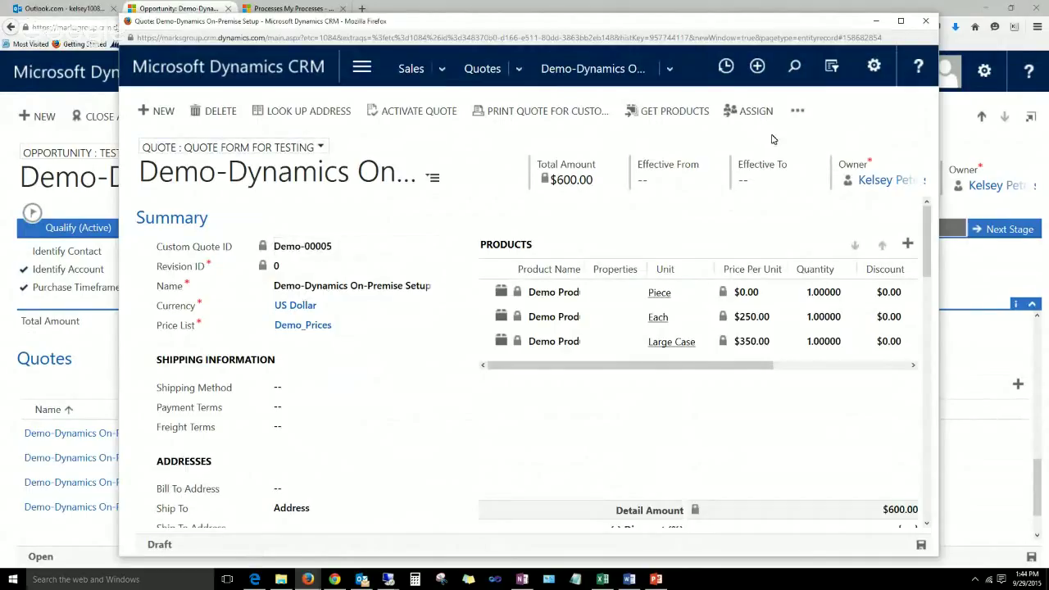
- Activate and revise the $600.00 draft quote, check whether the revision's Custom Quote ID is locked, and close its window
{"action": "left_click", "coordinate": [432, 112]}
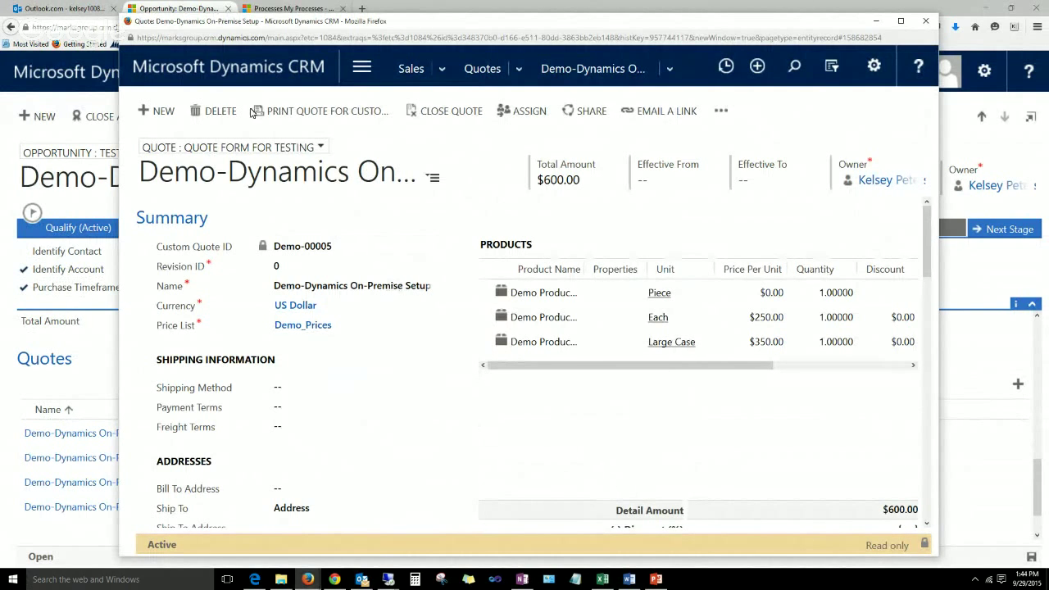
{"action": "left_click", "coordinate": [718, 112]}
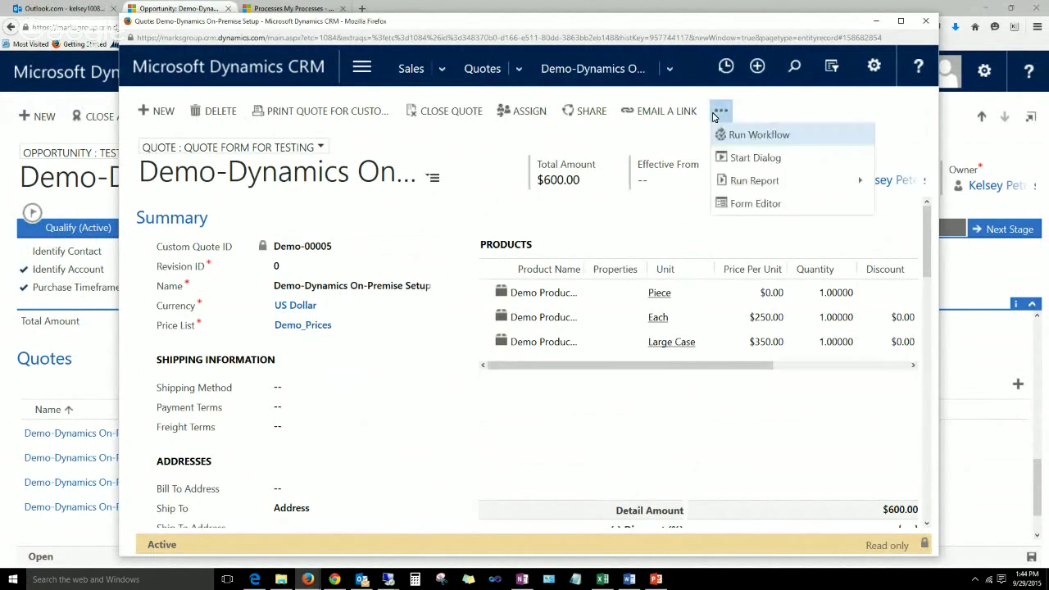
{"action": "left_click", "coordinate": [460, 153]}
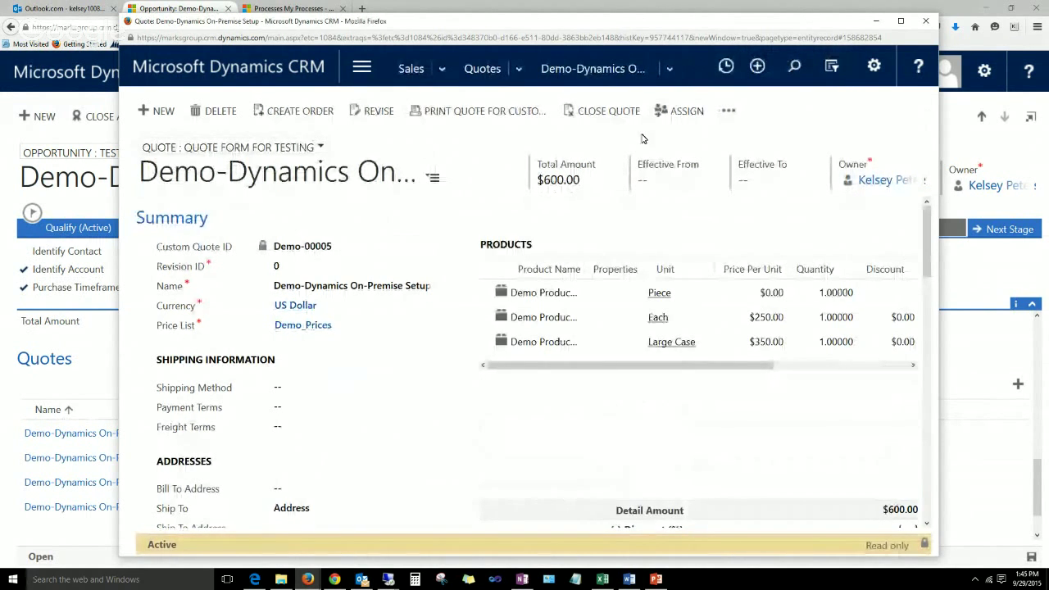
{"action": "left_click", "coordinate": [730, 113]}
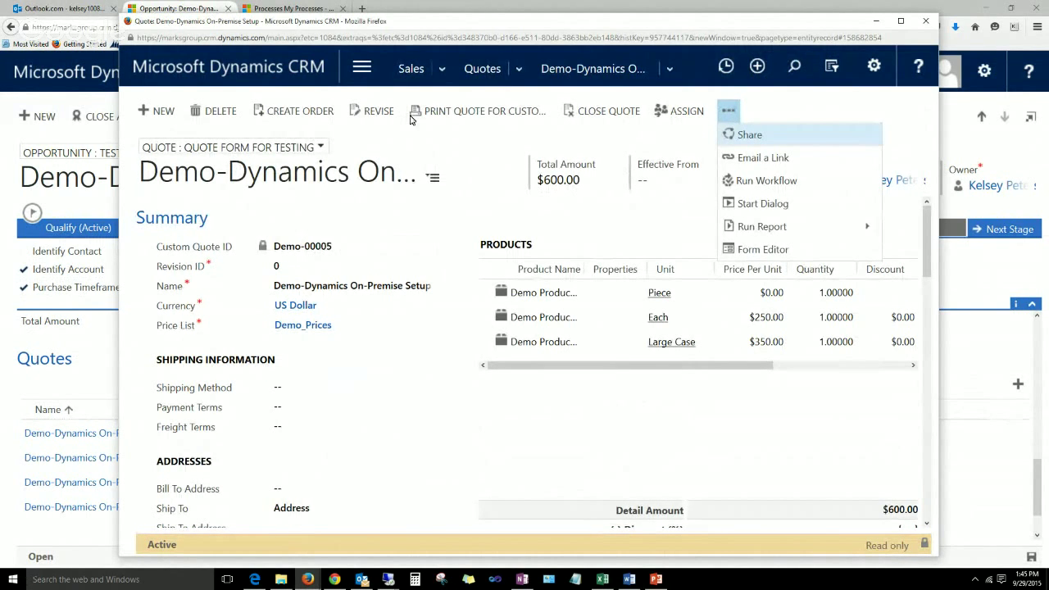
{"action": "left_click", "coordinate": [369, 111]}
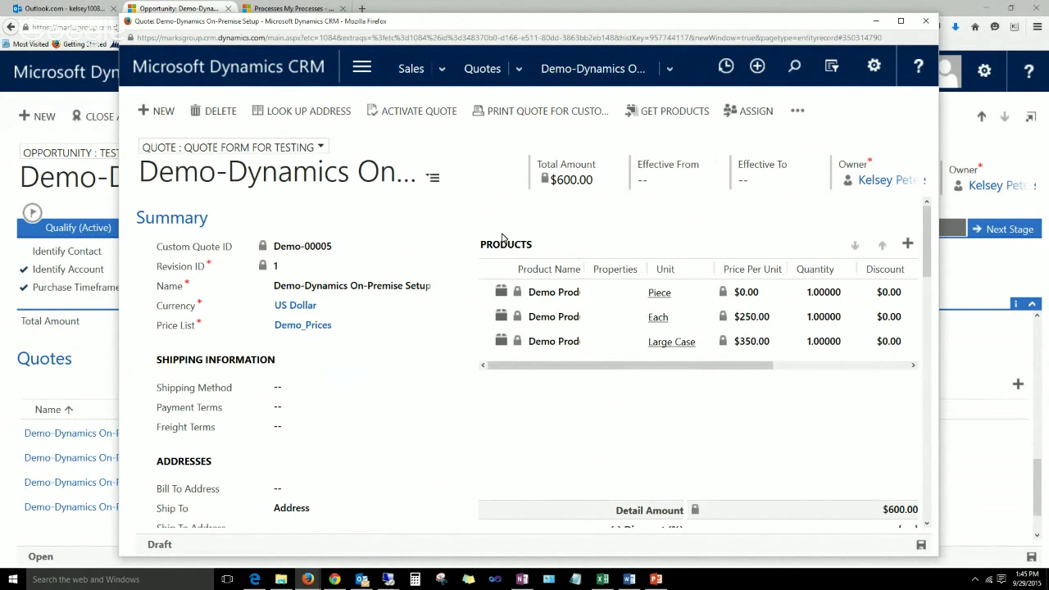
{"action": "left_click", "coordinate": [925, 21]}
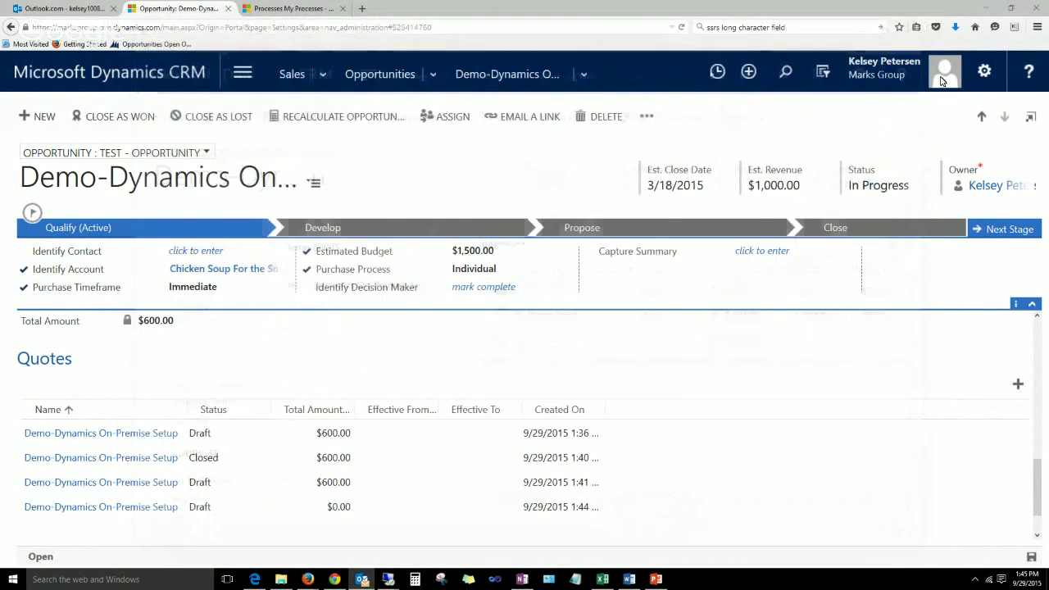